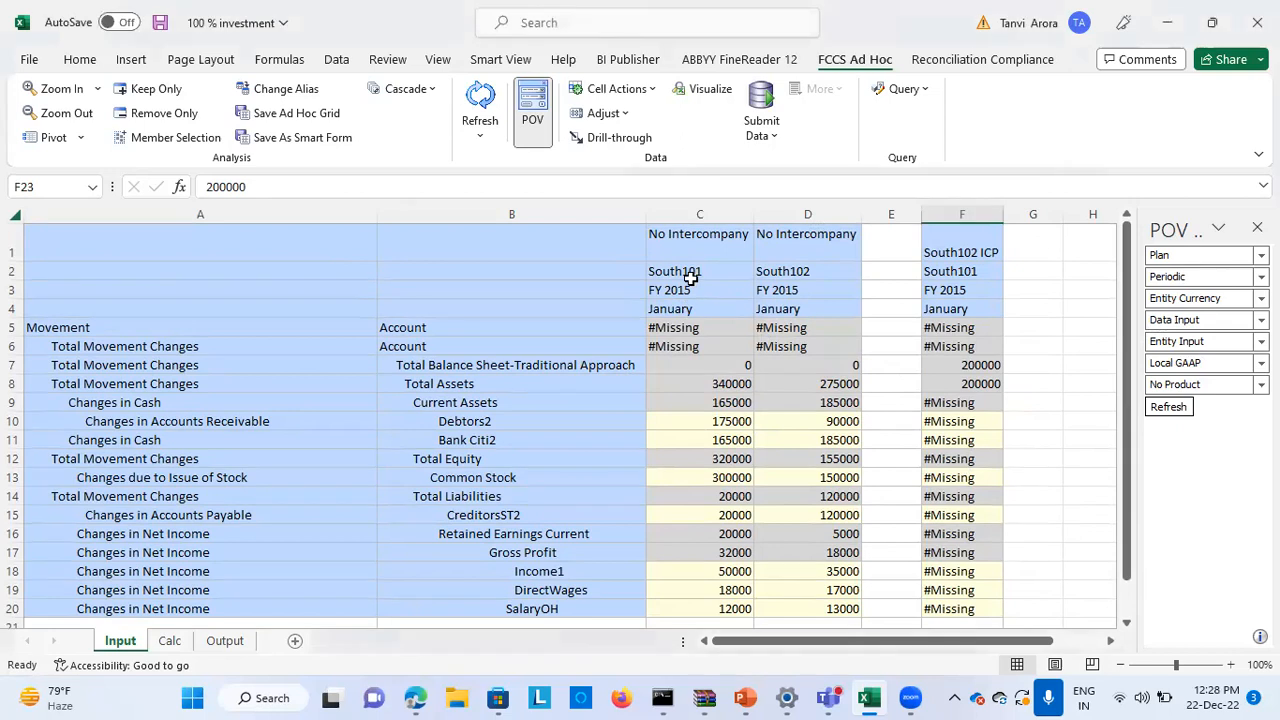
# Step: Review the January FY 2015 balances of South101 and South102 on the Input sheet, including the Investment in Sub row
pyautogui.click(717, 272)
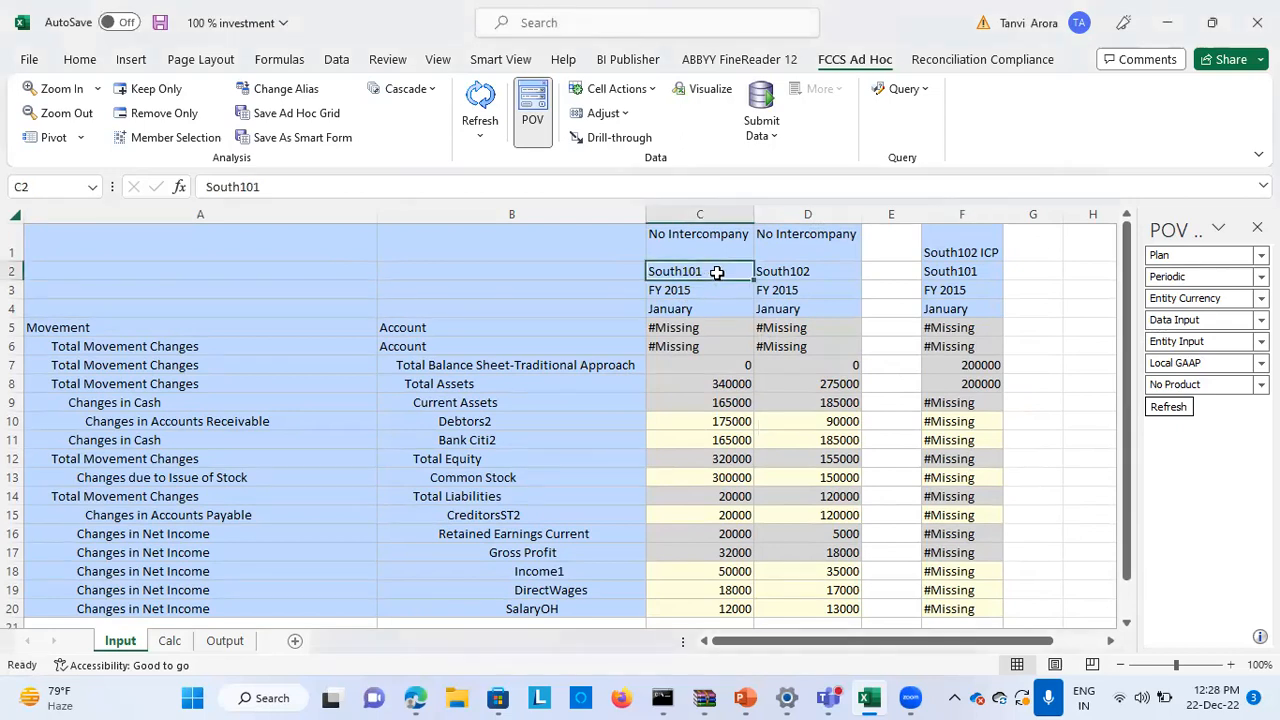
pyautogui.click(845, 275)
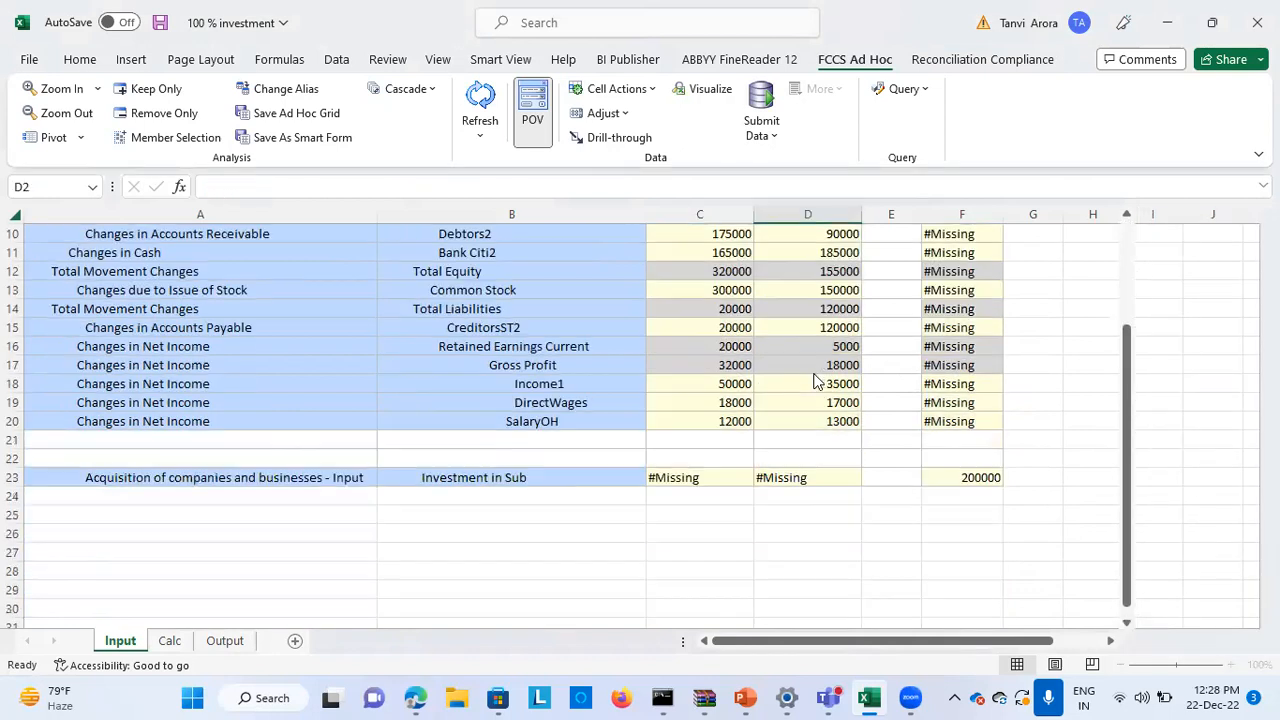
pyautogui.scroll(-4, 820, 380)
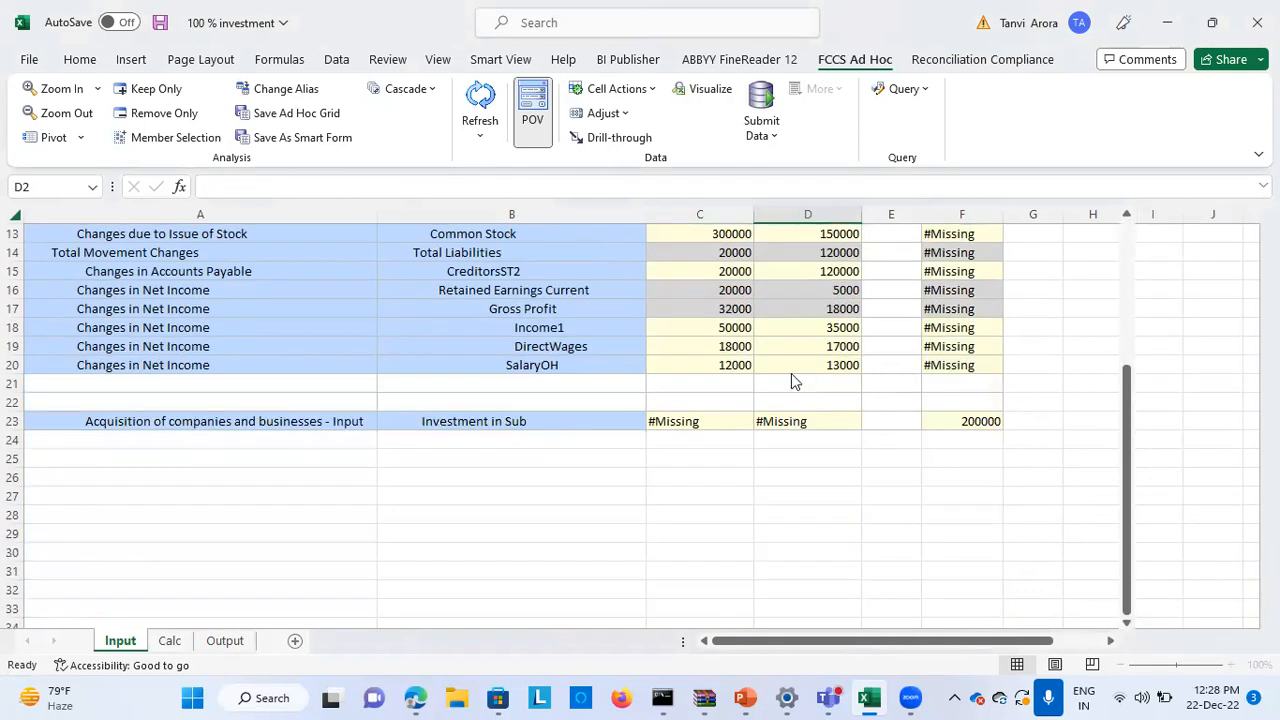
pyautogui.scroll(4, 785, 373)
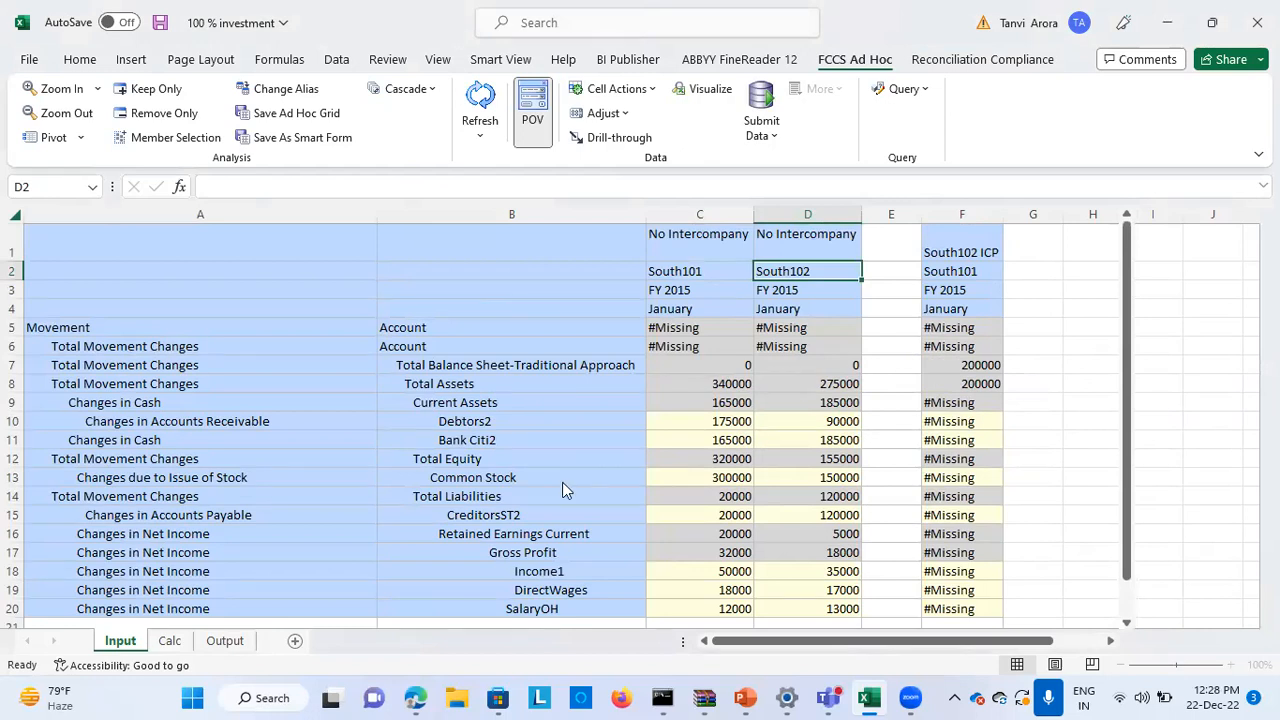
pyautogui.scroll(-2, 562, 482)
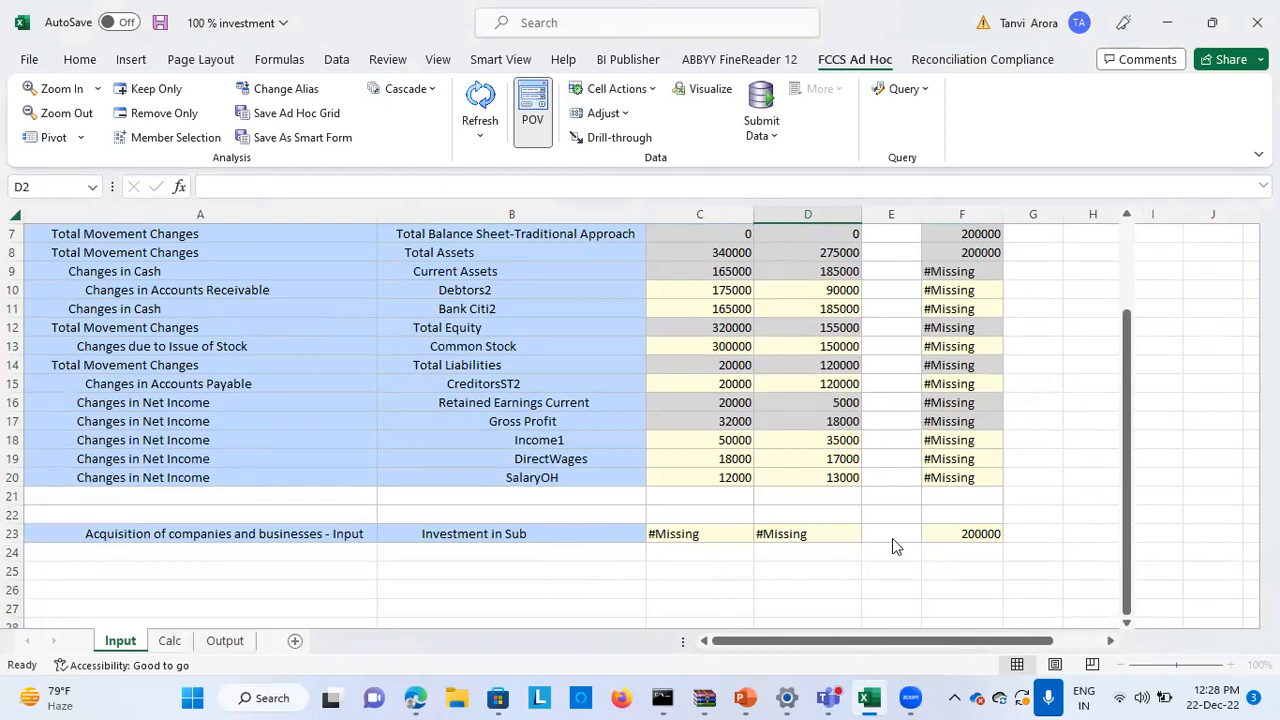
pyautogui.scroll(2, 712, 346)
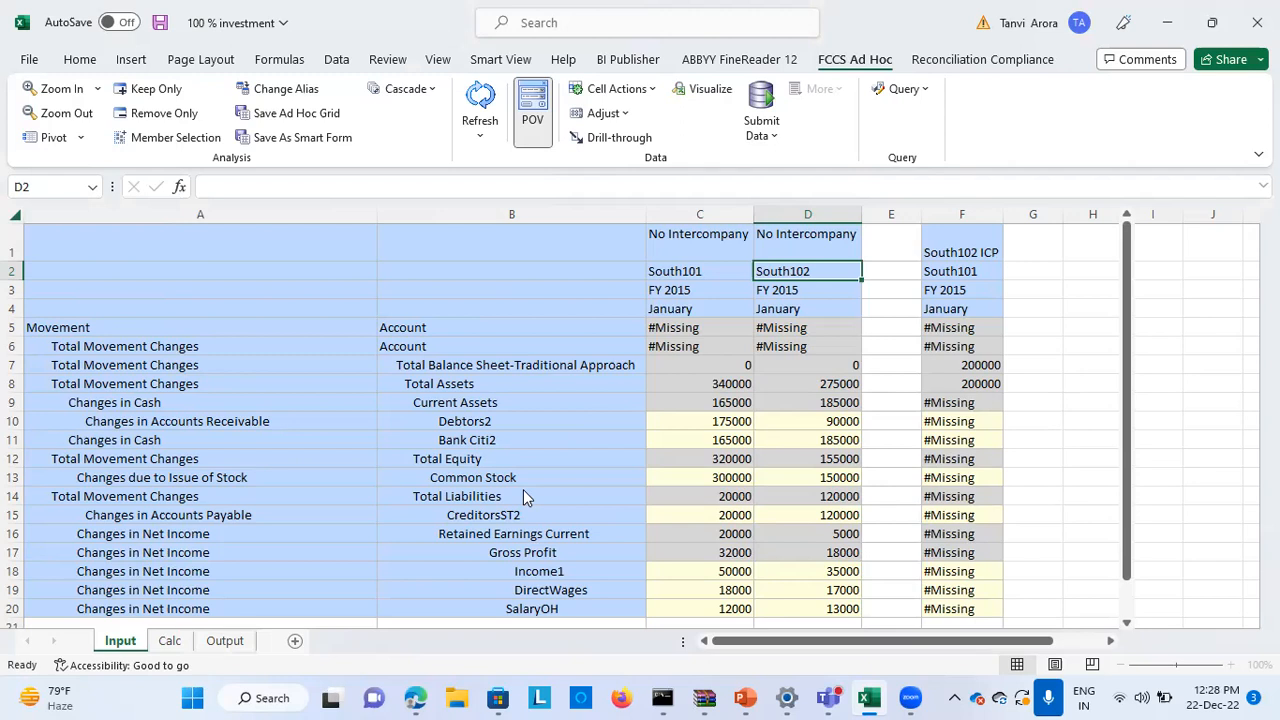
pyautogui.scroll(-1, 562, 505)
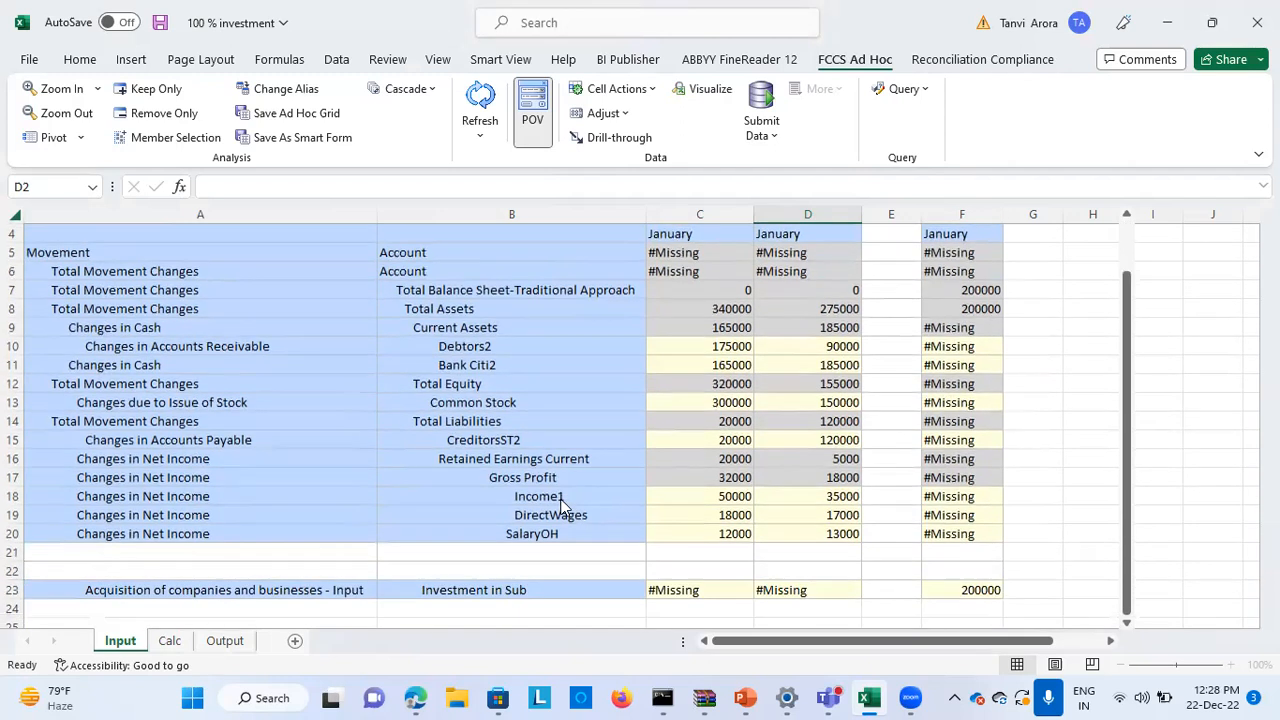
pyautogui.scroll(1, 562, 505)
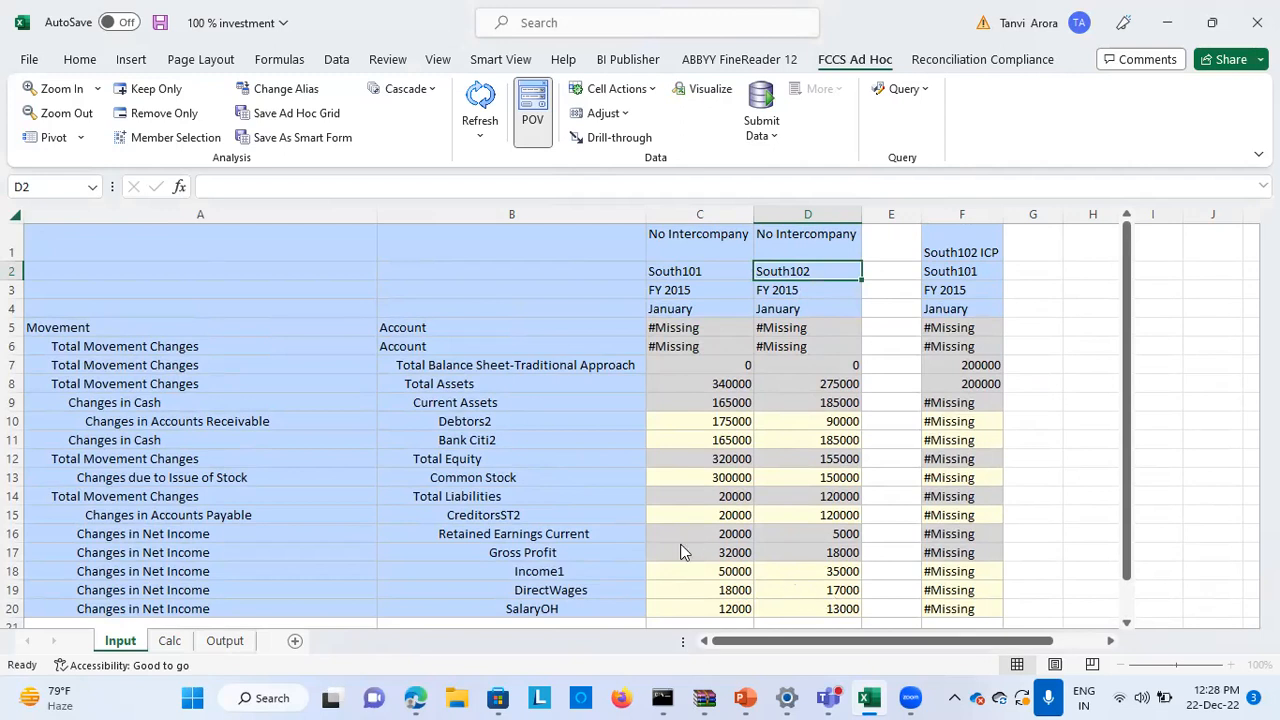
# Step: Switch to Oracle EPM Cloud Financial Consolidation and Close in the browser and open the application's Consolidation page for managing ownership
pyautogui.click(415, 698)
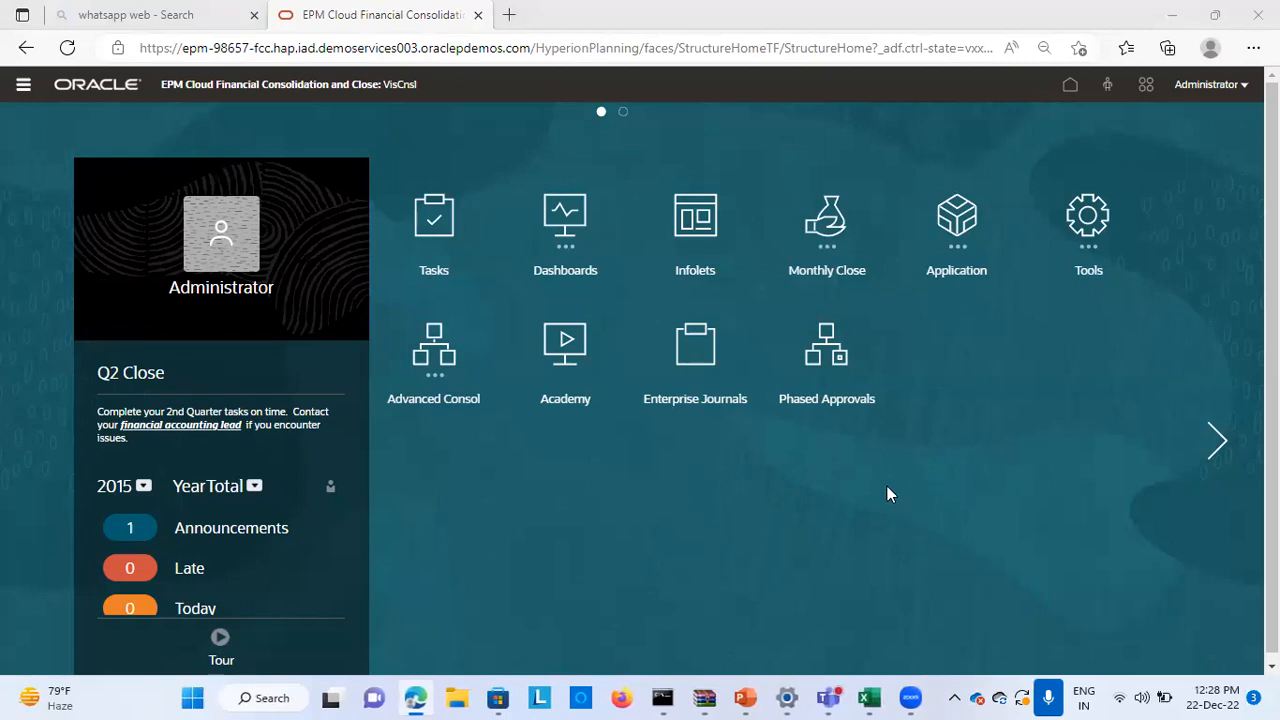
pyautogui.click(957, 258)
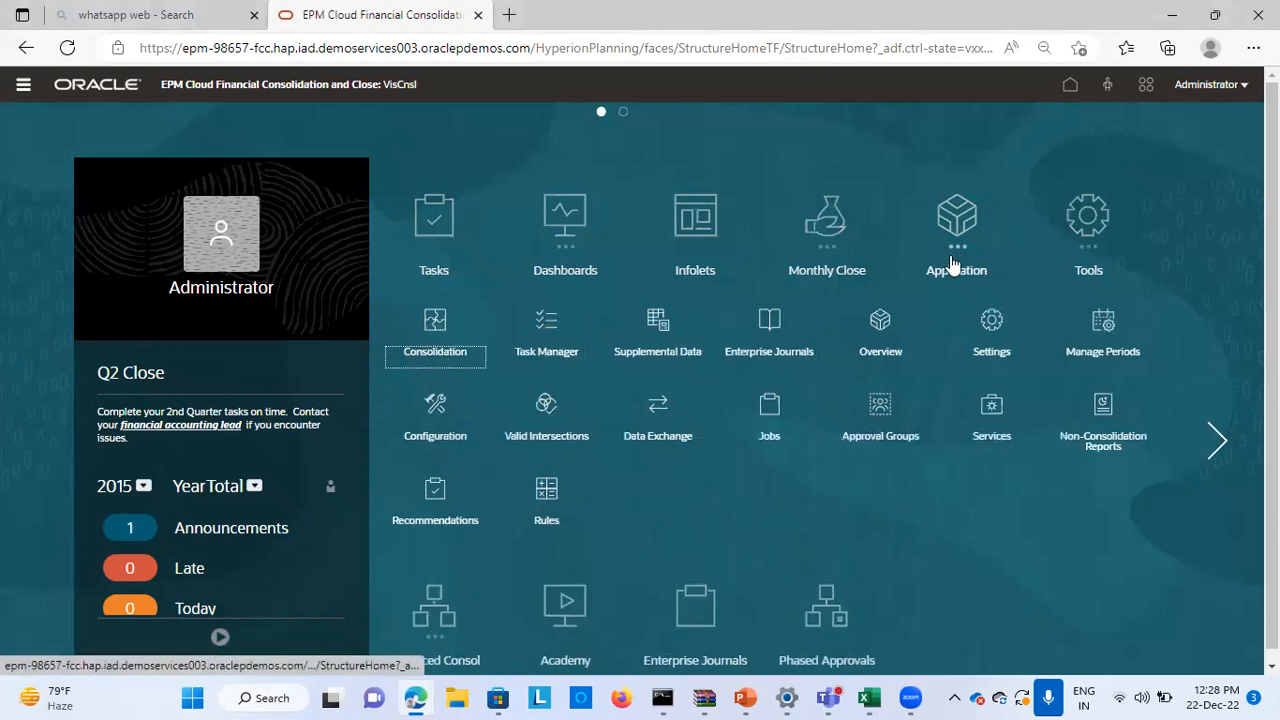
pyautogui.click(437, 343)
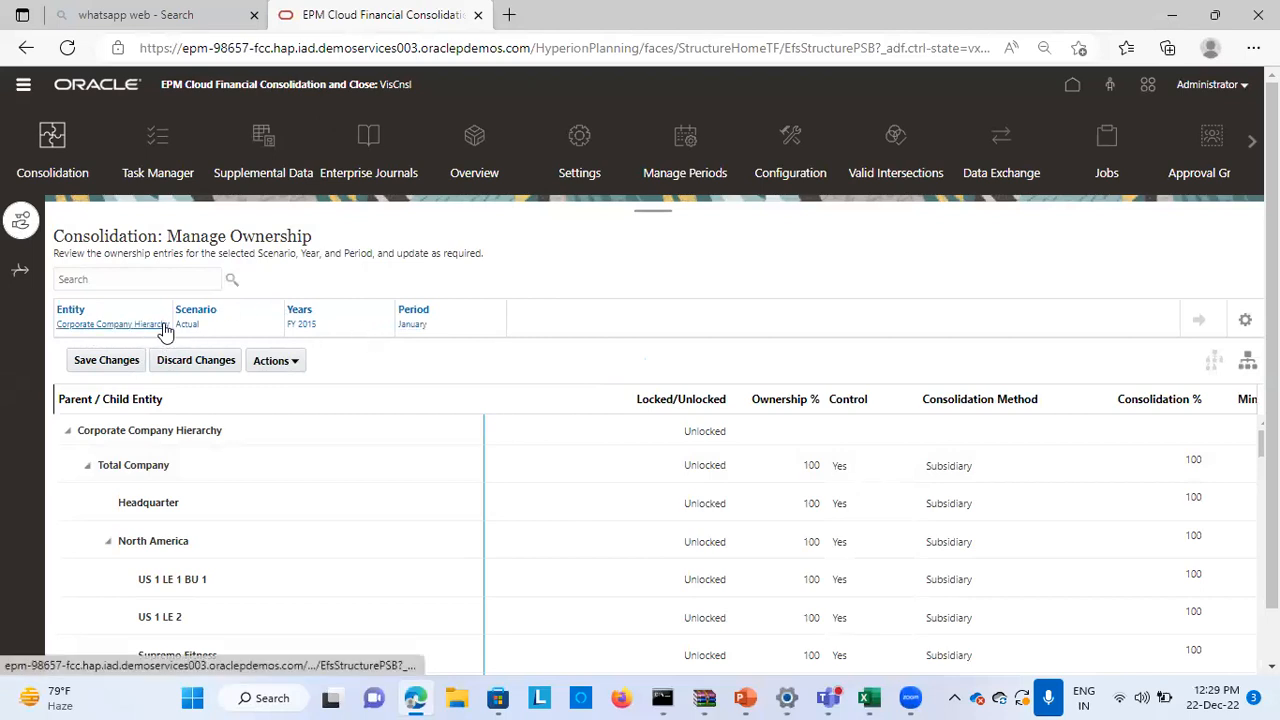
# Step: Set the Manage Ownership entity to TotalS100 under Total Geography
pyautogui.click(137, 326)
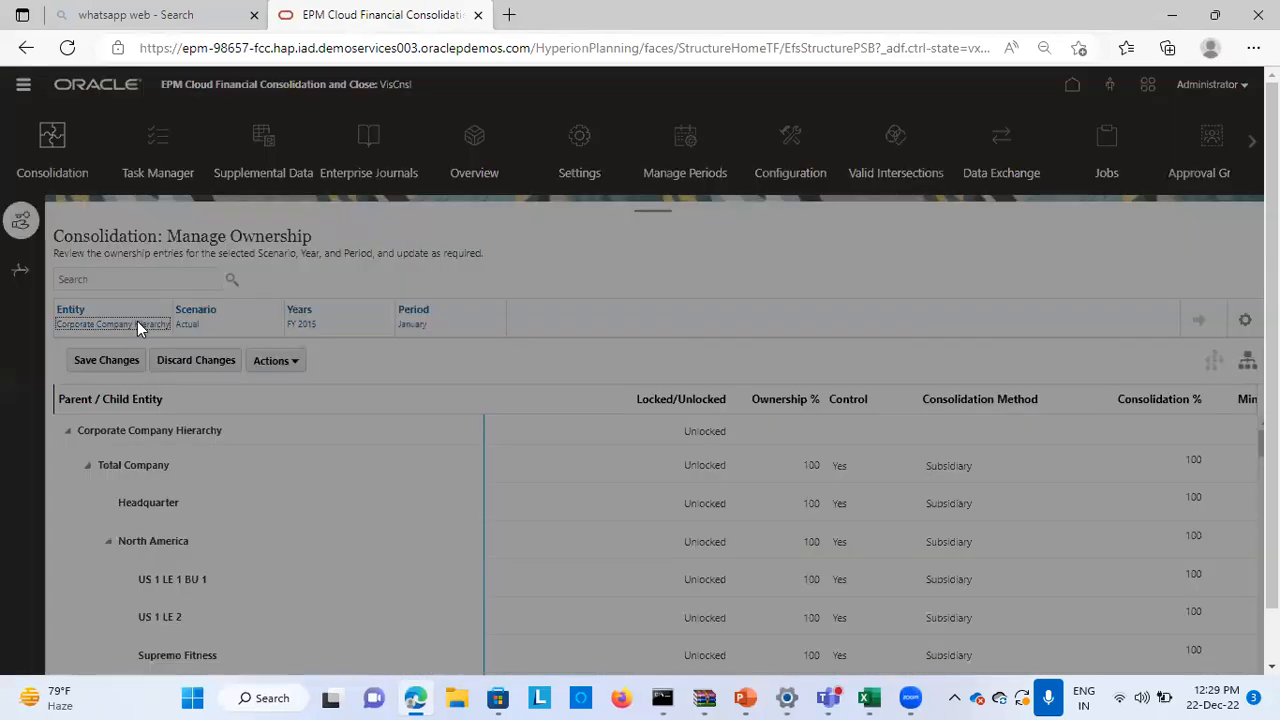
pyautogui.click(337, 401)
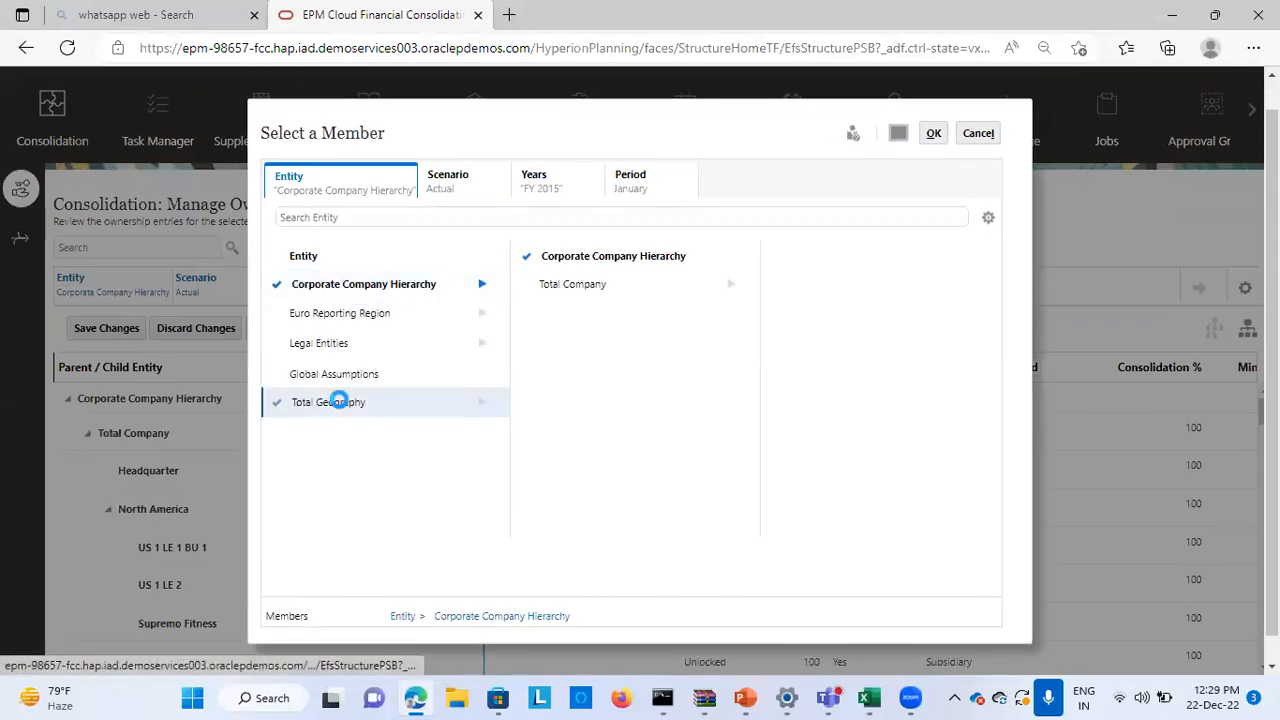
pyautogui.click(563, 343)
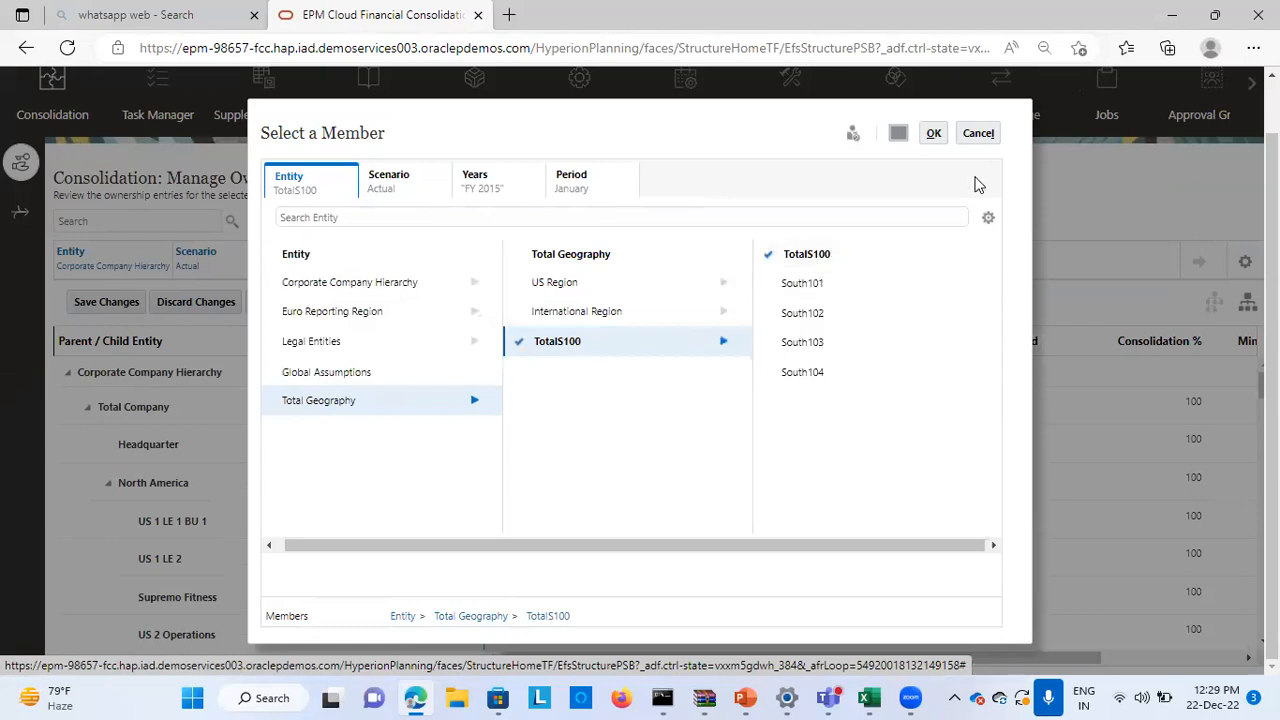
pyautogui.click(934, 134)
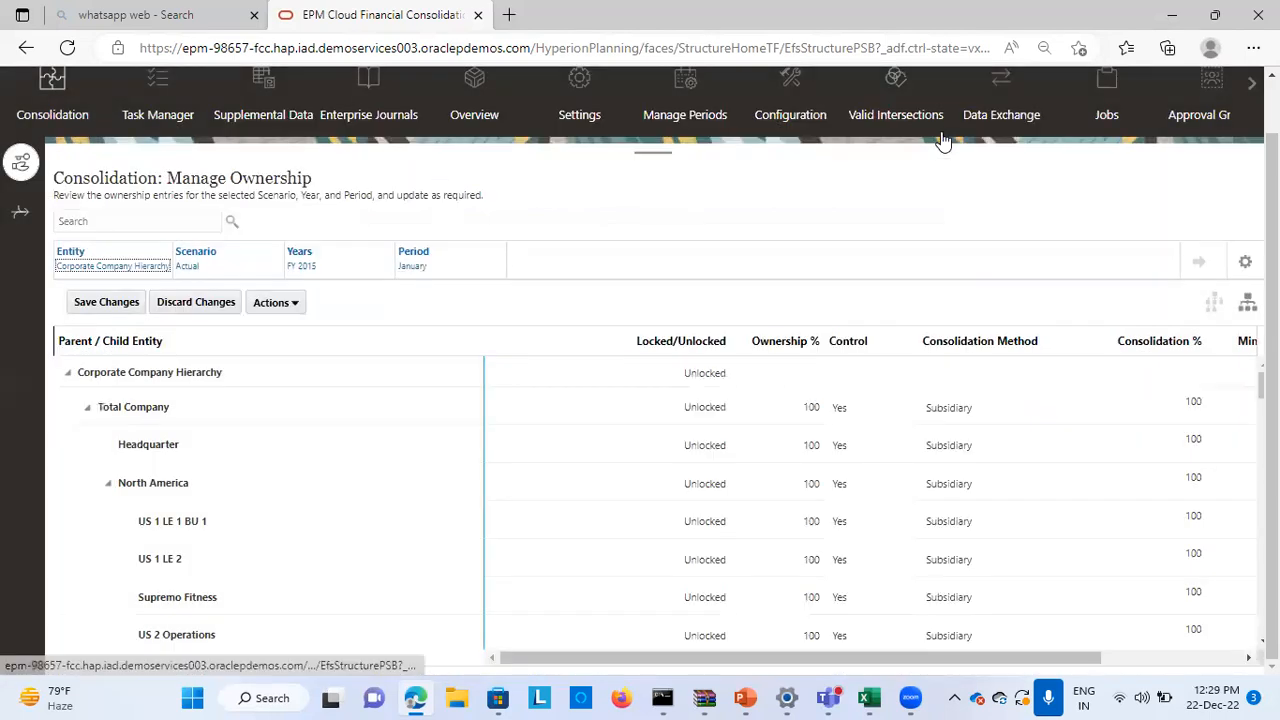
# Step: Set the scenario to Plan and load the ownership entries for the selected entity and scenario
pyautogui.click(190, 265)
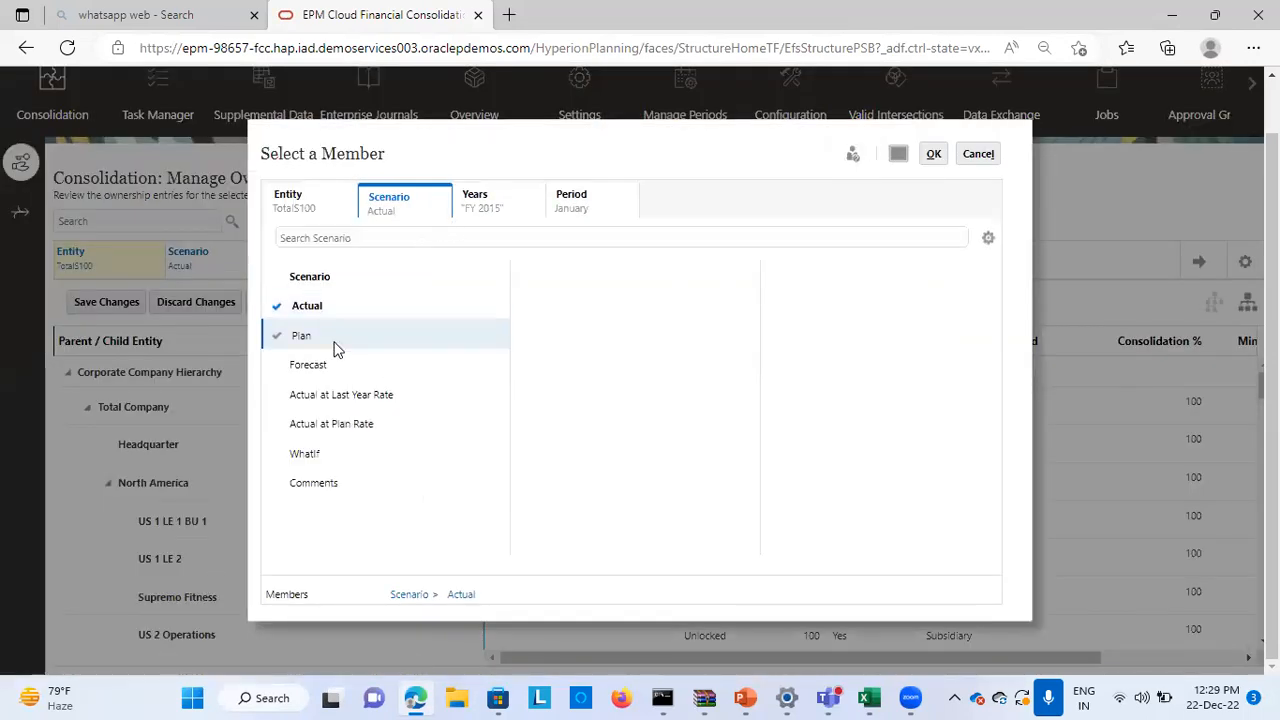
pyautogui.click(305, 340)
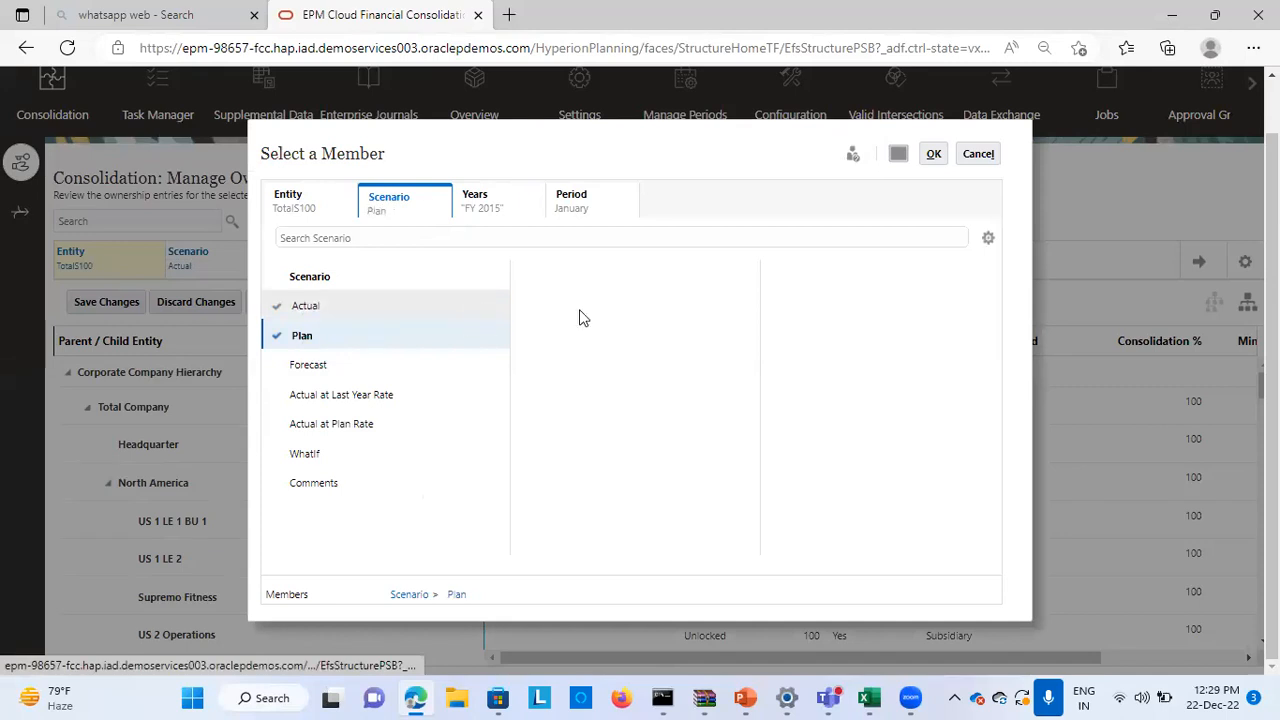
pyautogui.click(936, 152)
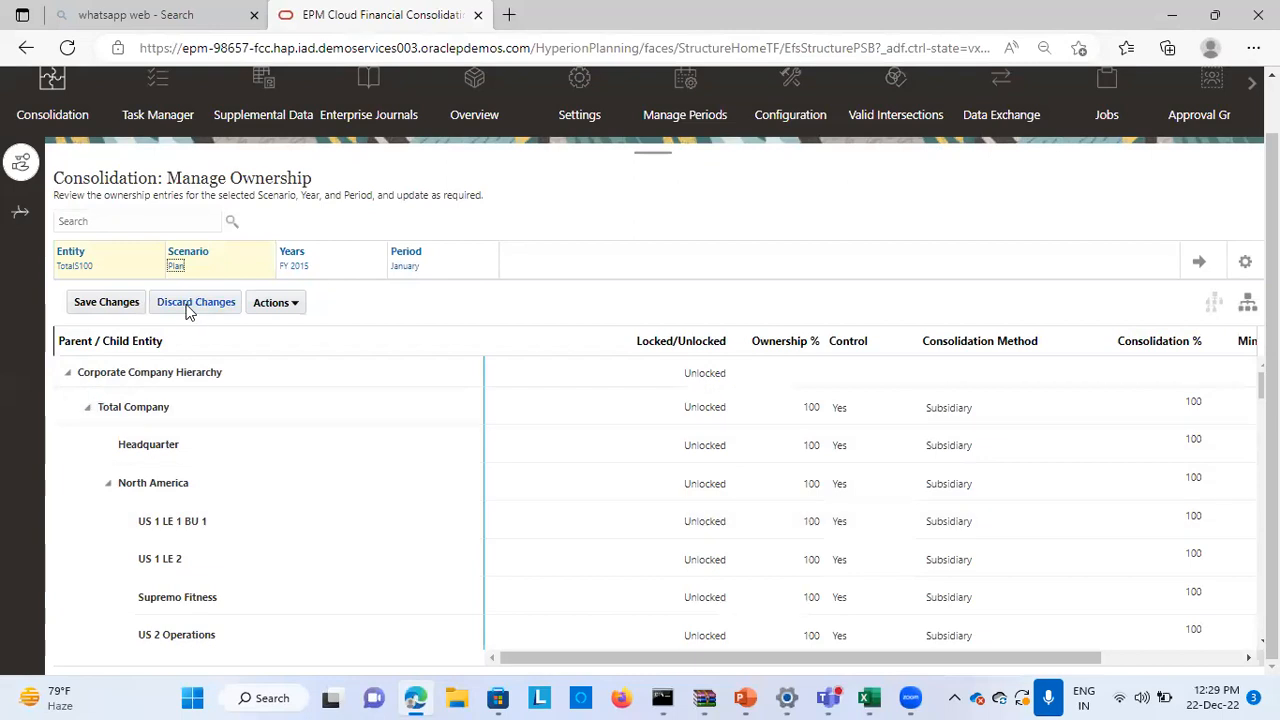
pyautogui.scroll(-1, 283, 456)
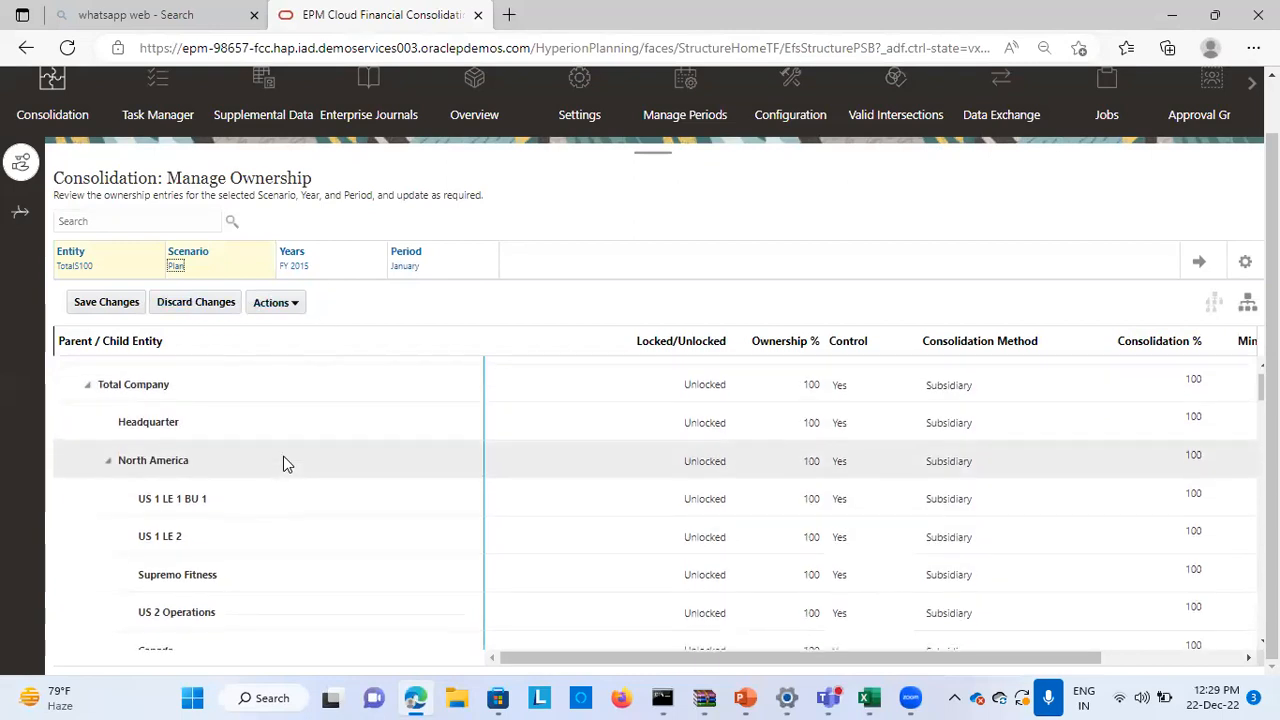
pyautogui.scroll(3, 283, 456)
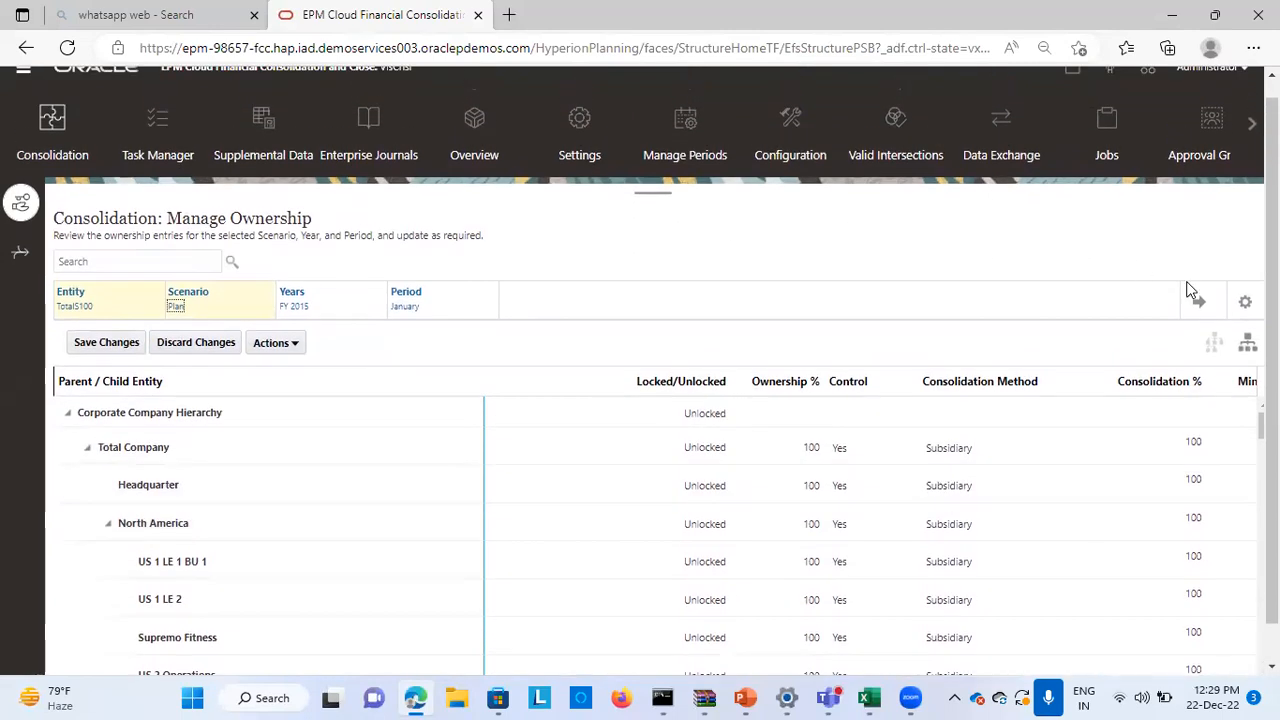
pyautogui.click(1198, 301)
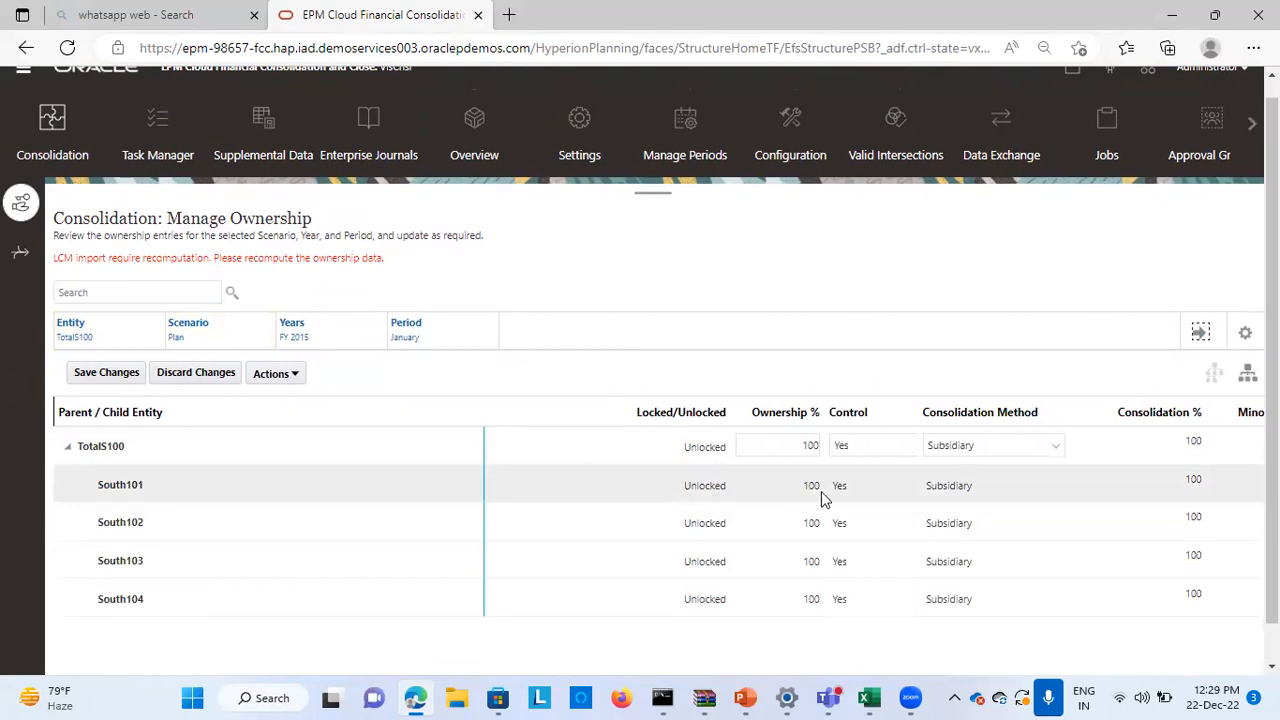
# Step: Set the consolidation method of South101 to Holding and choose Subsidiary for South102
pyautogui.click(763, 483)
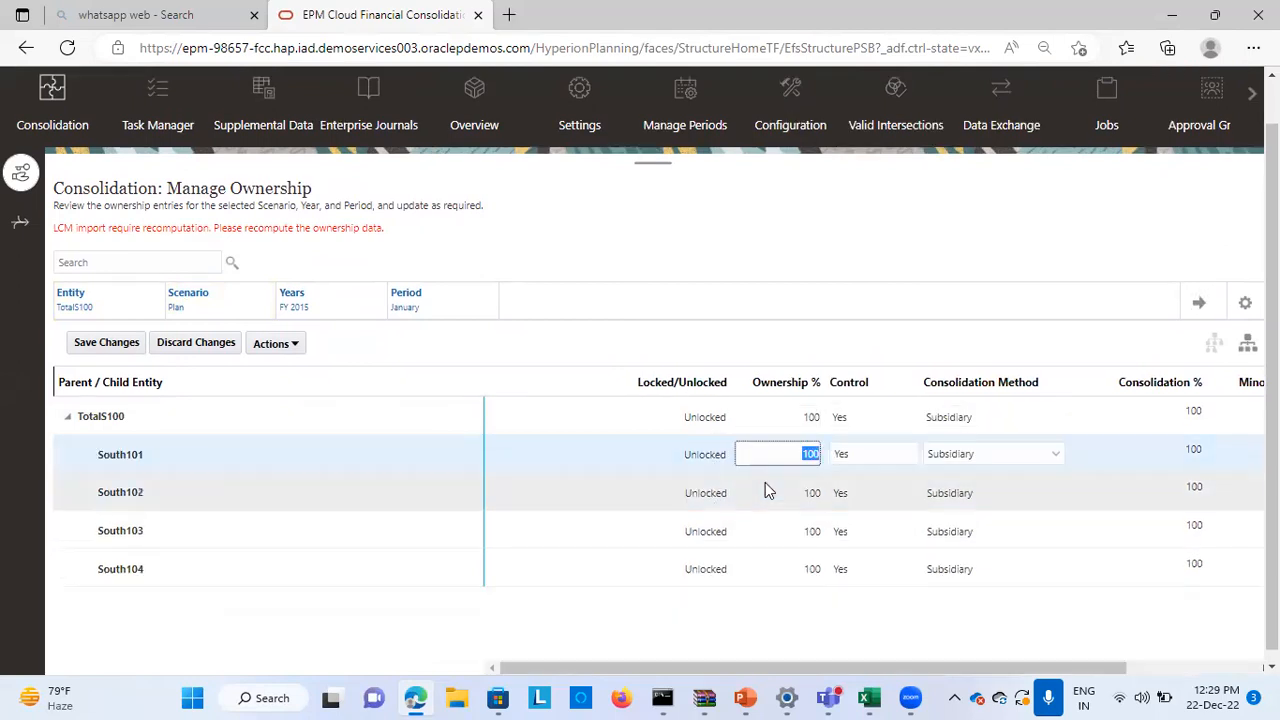
pyautogui.click(1018, 456)
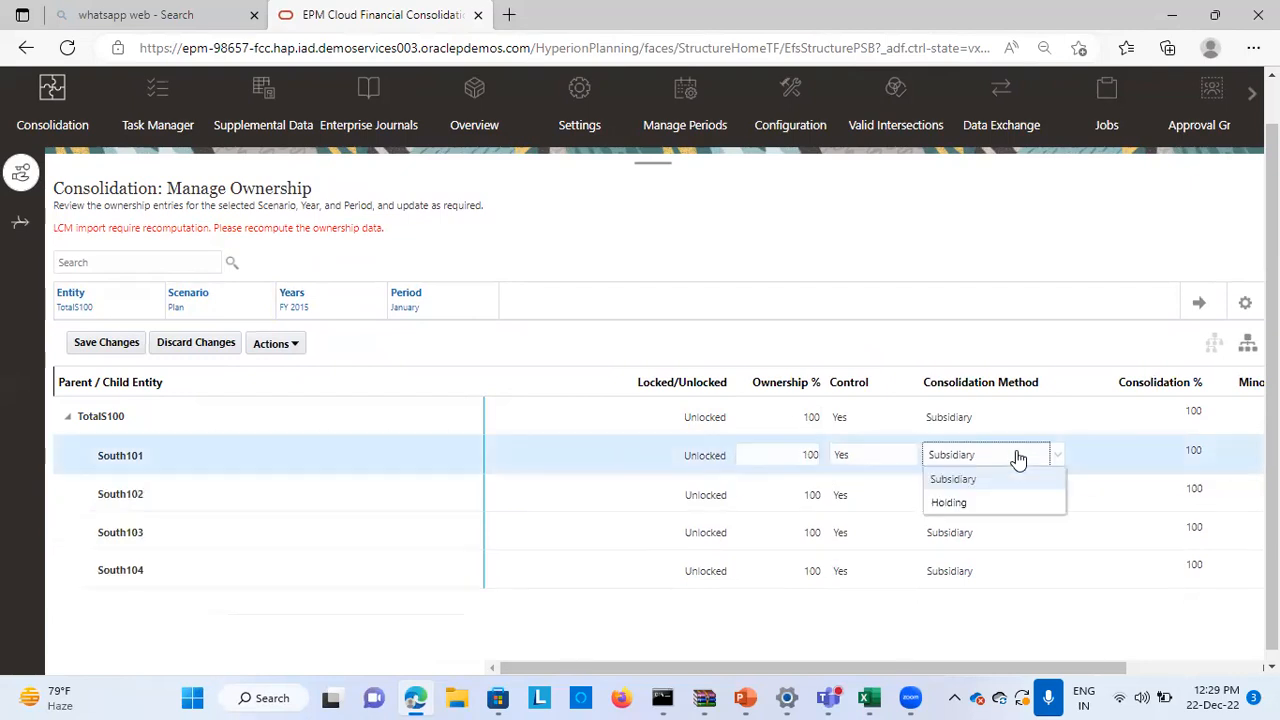
pyautogui.click(957, 497)
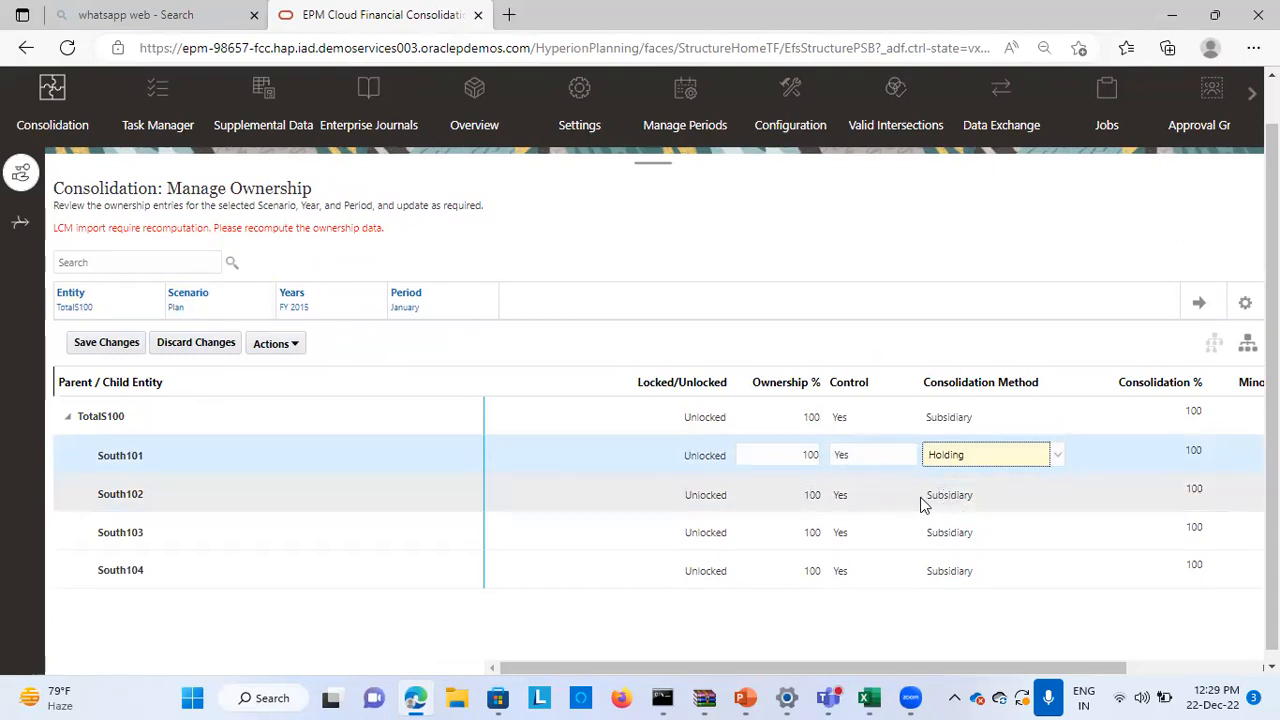
pyautogui.click(969, 500)
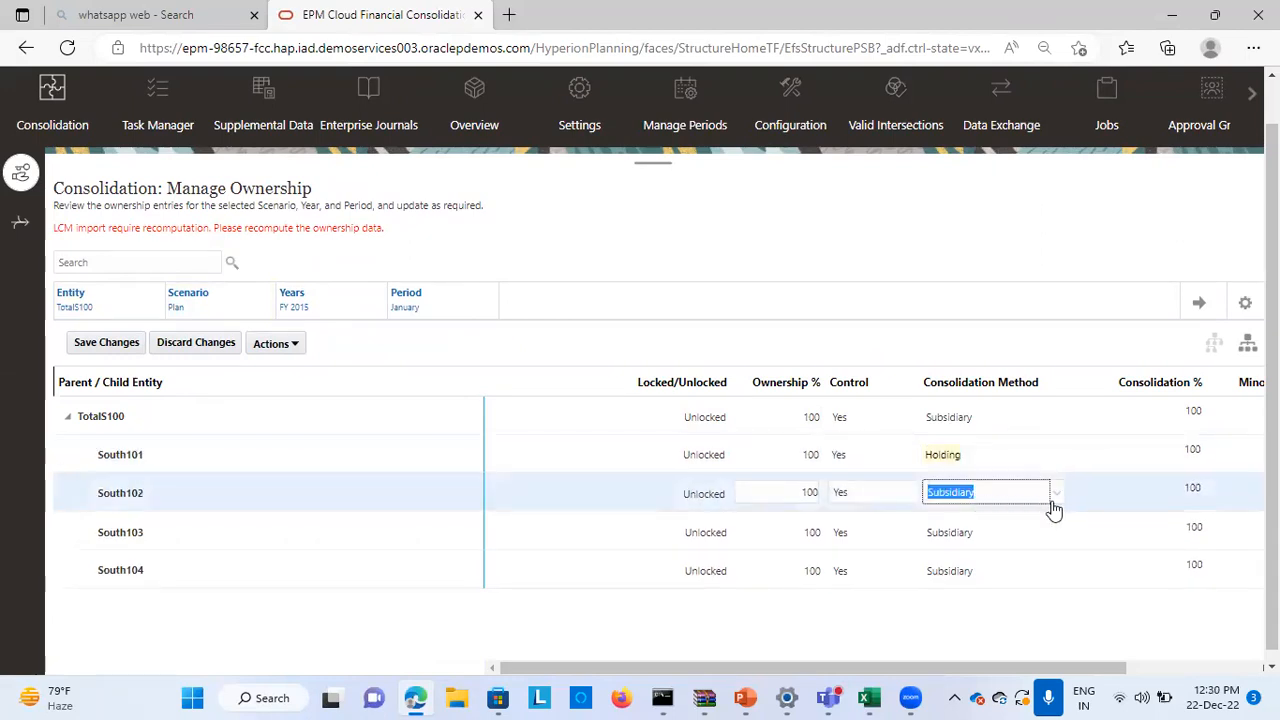
pyautogui.click(1057, 497)
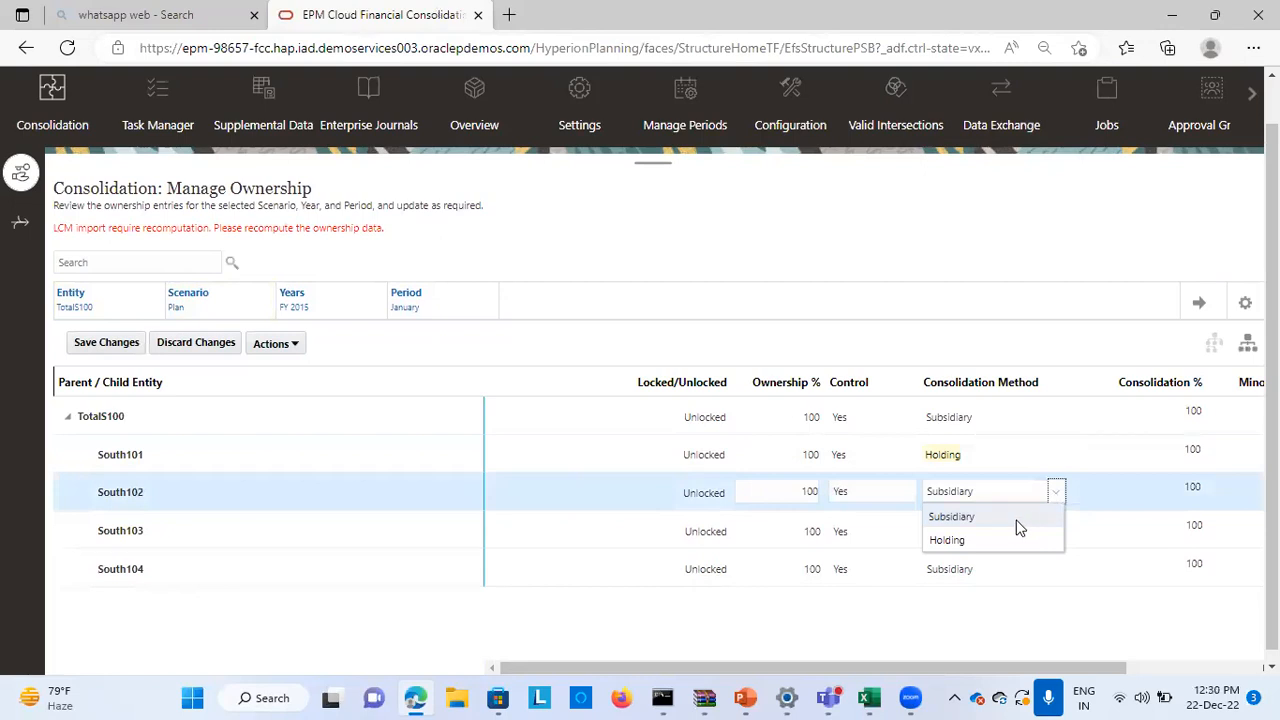
pyautogui.click(1017, 524)
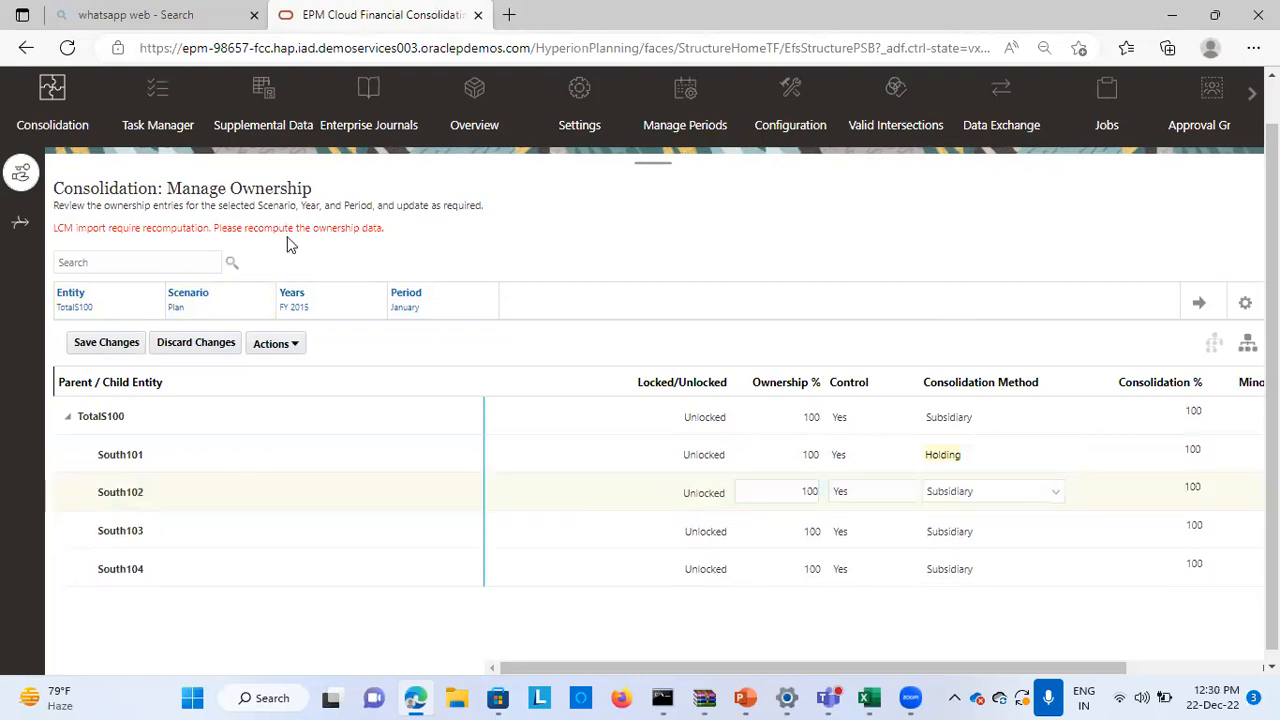
# Step: Save the ownership changes and recompute the ownership data for scenario Plan, year FY 2015, start period January
pyautogui.click(126, 343)
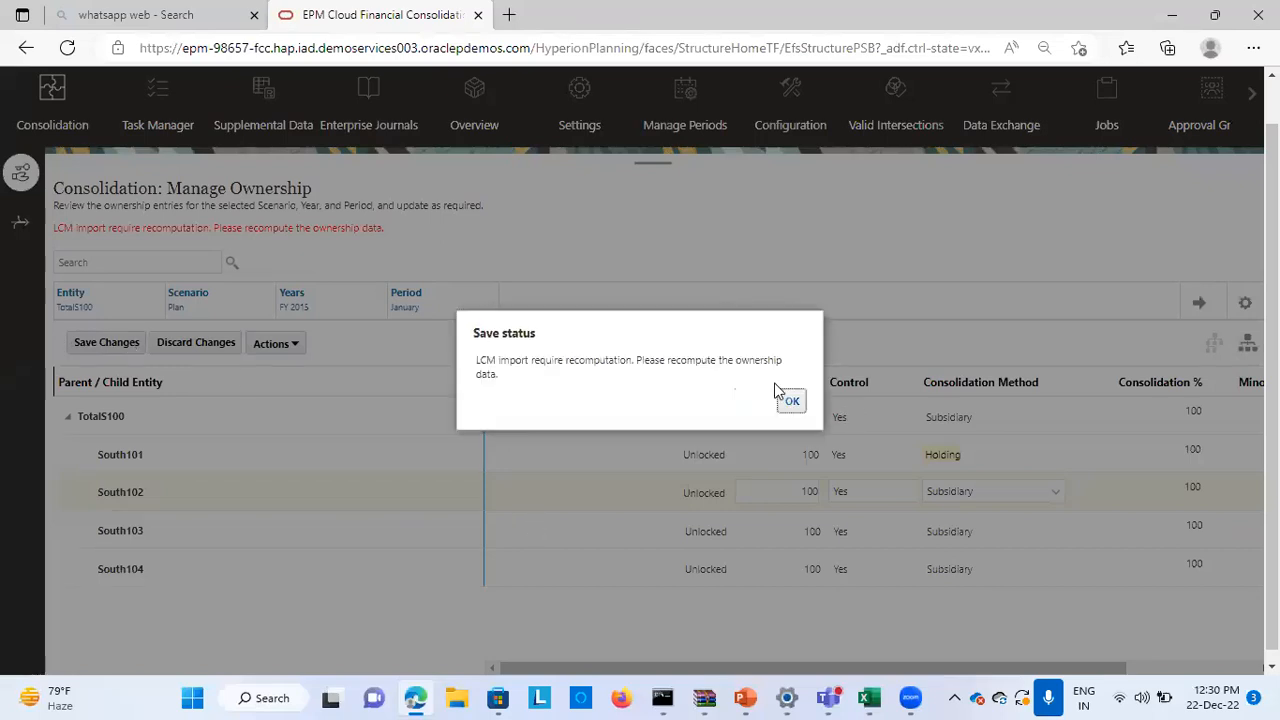
pyautogui.click(790, 400)
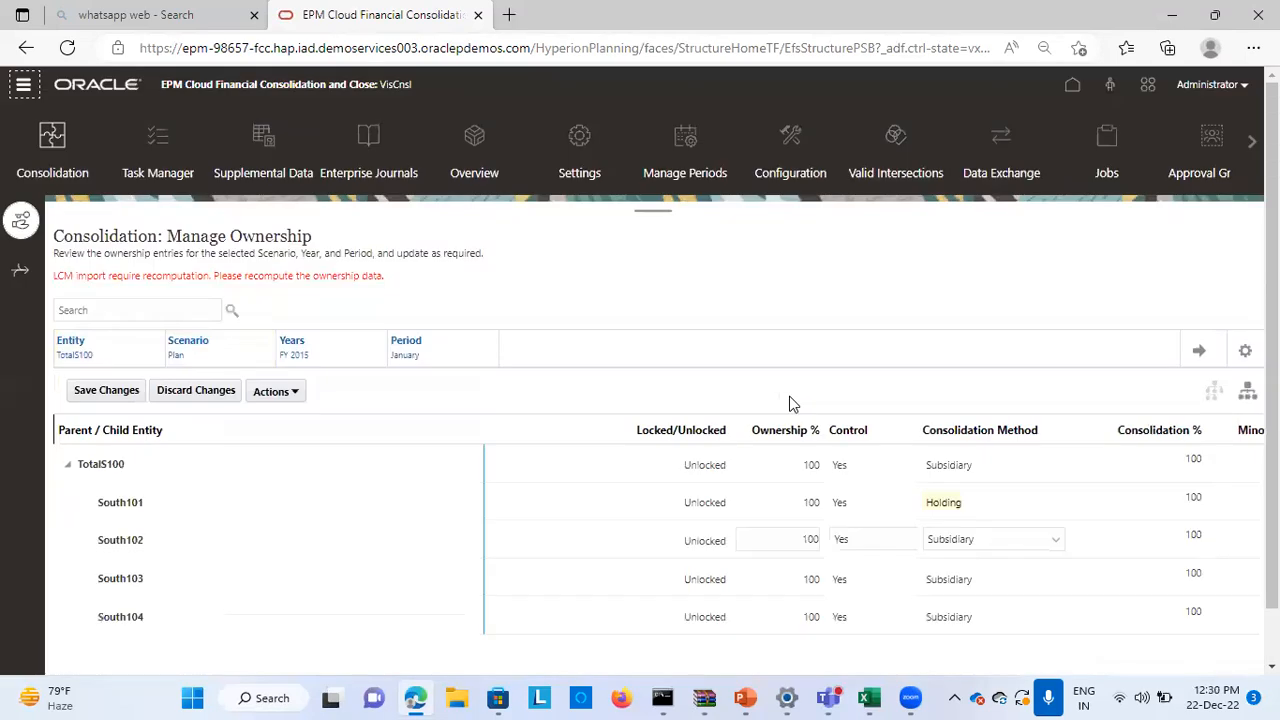
pyautogui.click(295, 392)
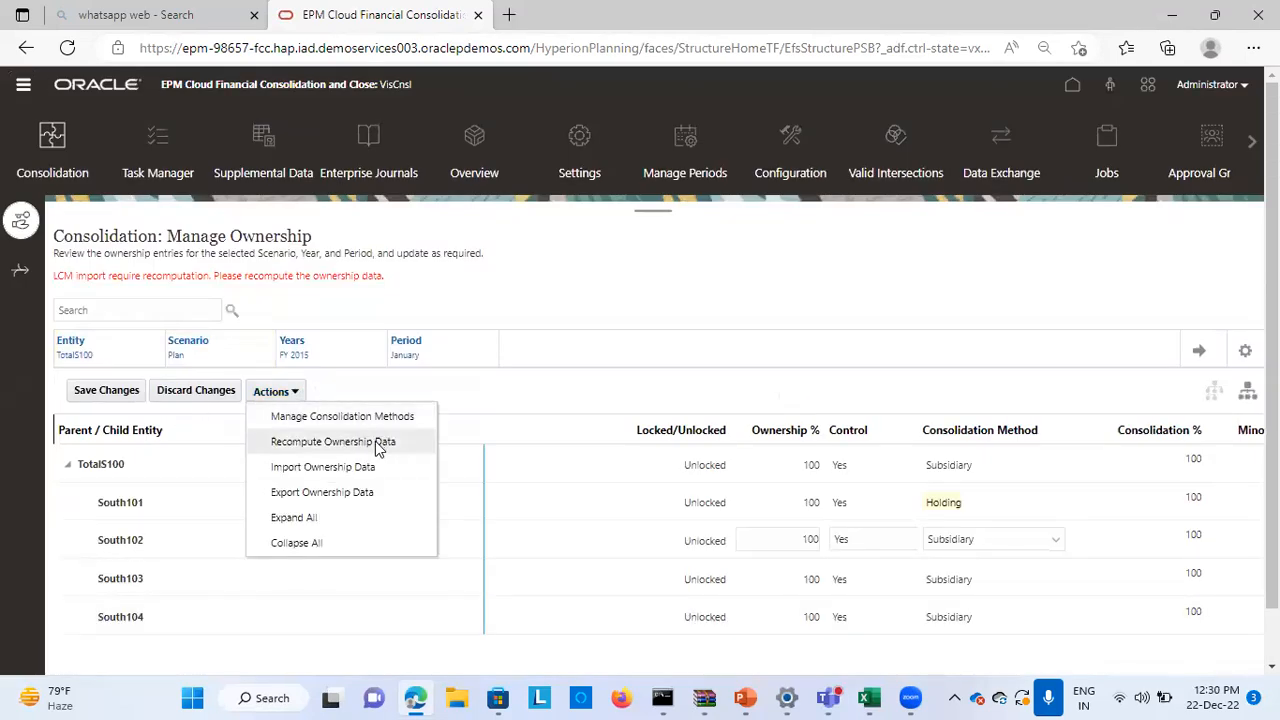
pyautogui.click(371, 442)
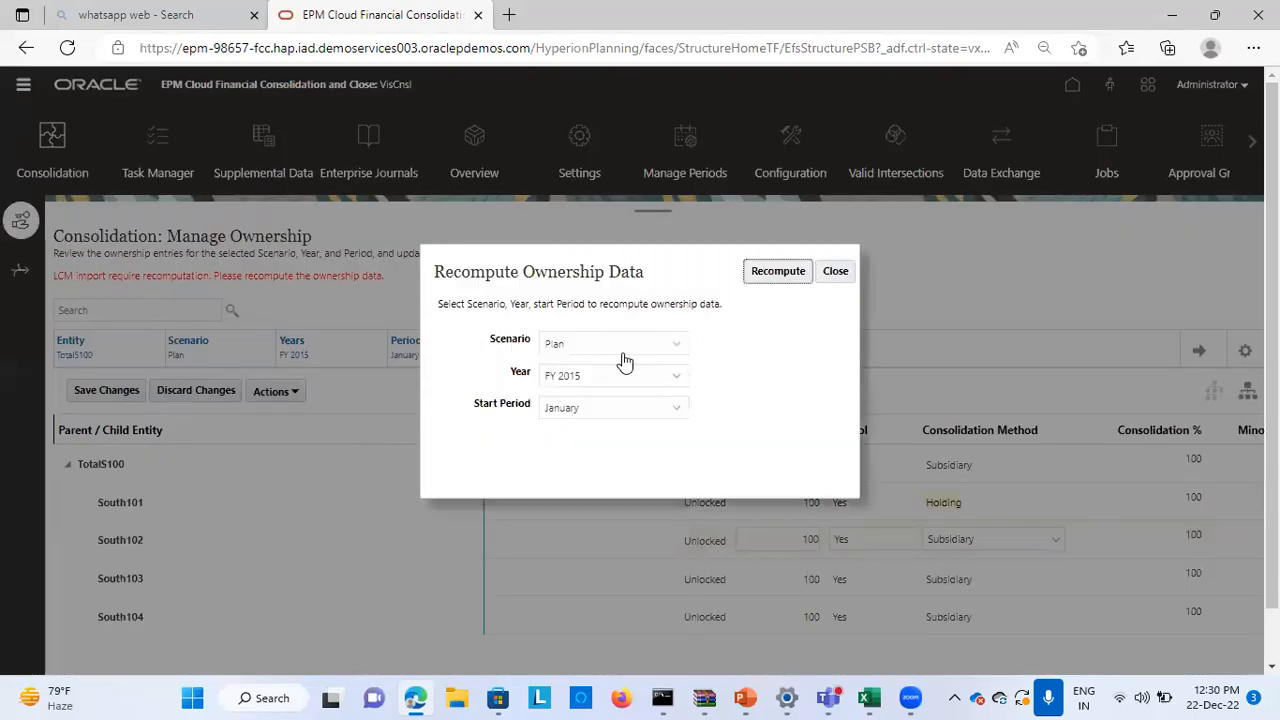
pyautogui.click(785, 273)
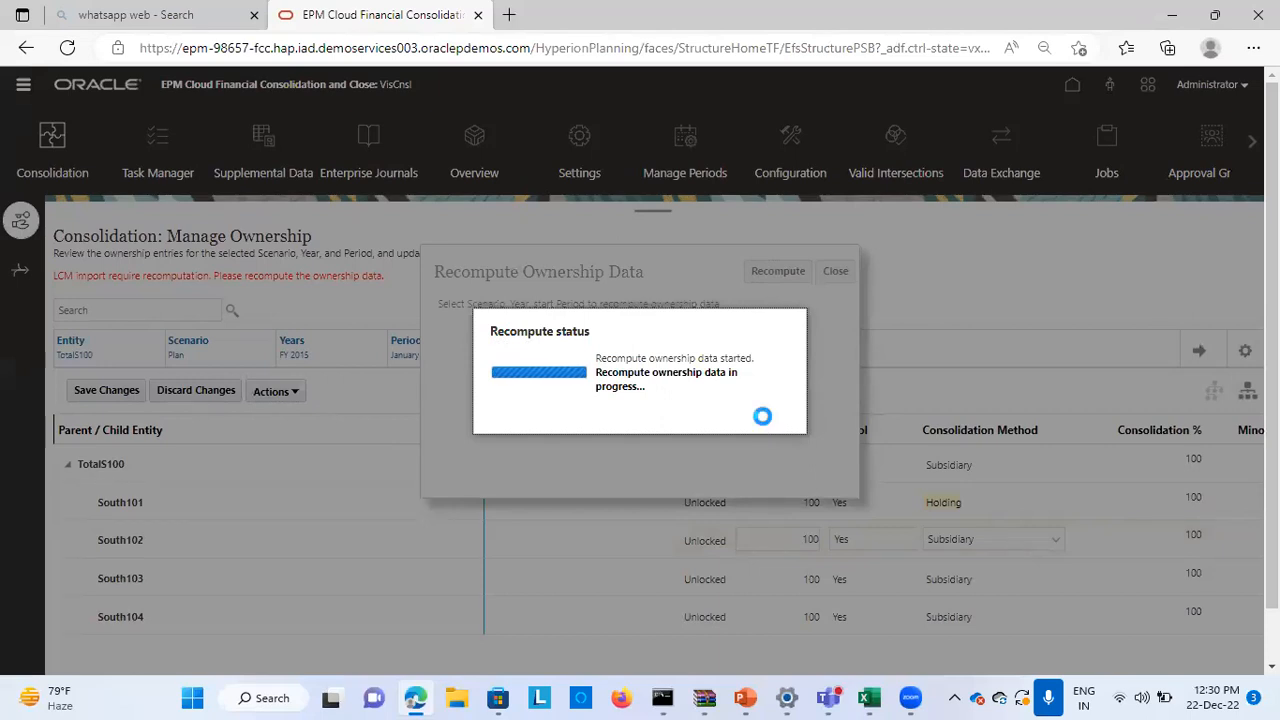
pyautogui.click(686, 397)
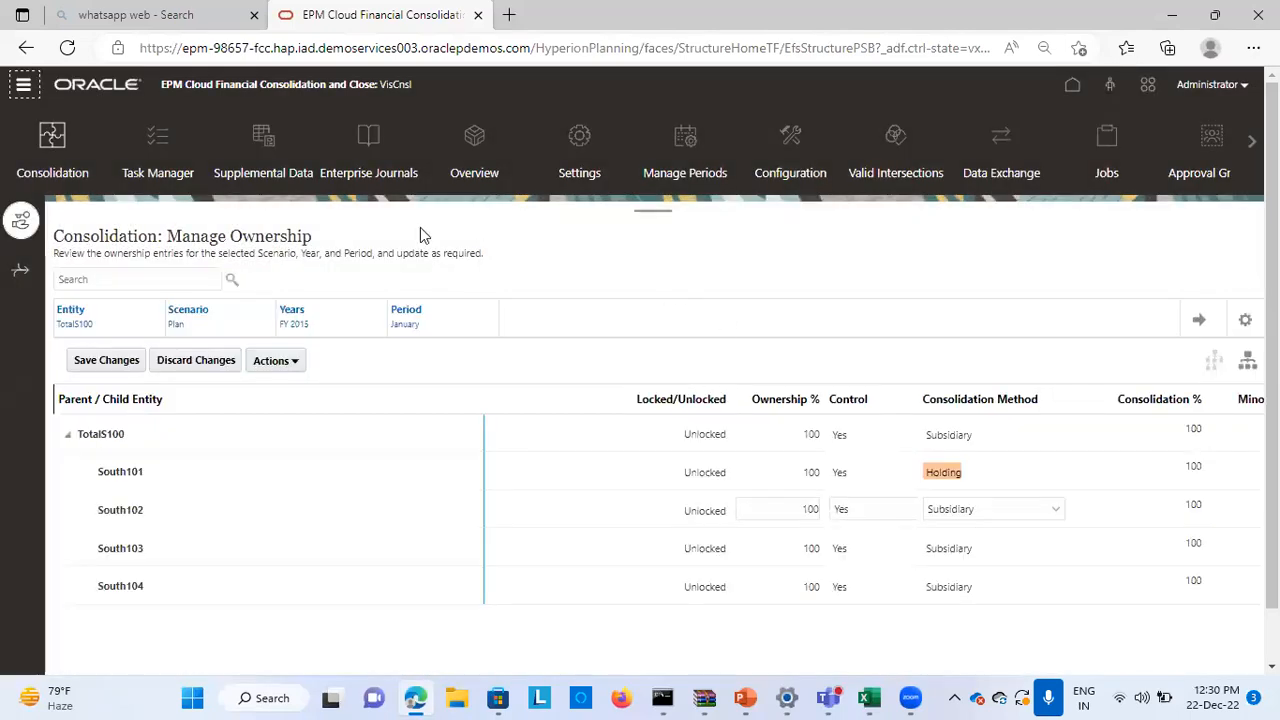
# Step: Open the Data section of Monthly Close
pyautogui.click(23, 88)
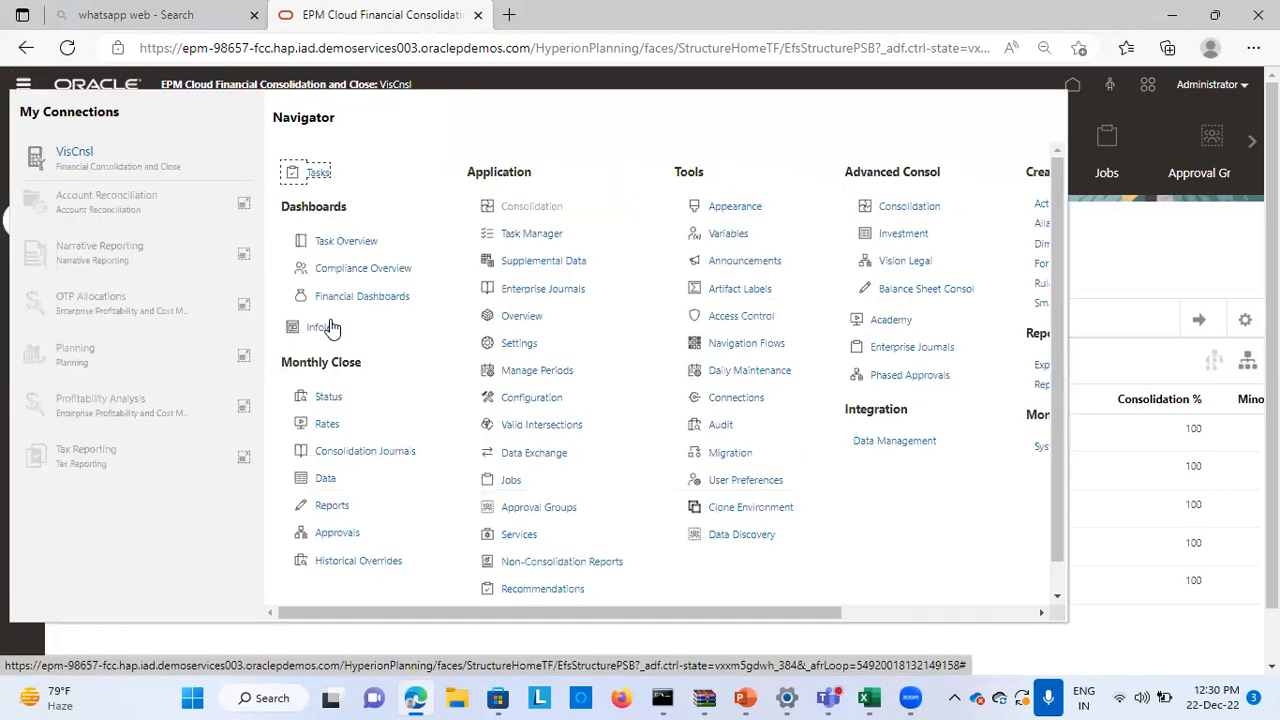
pyautogui.scroll(-1, 393, 330)
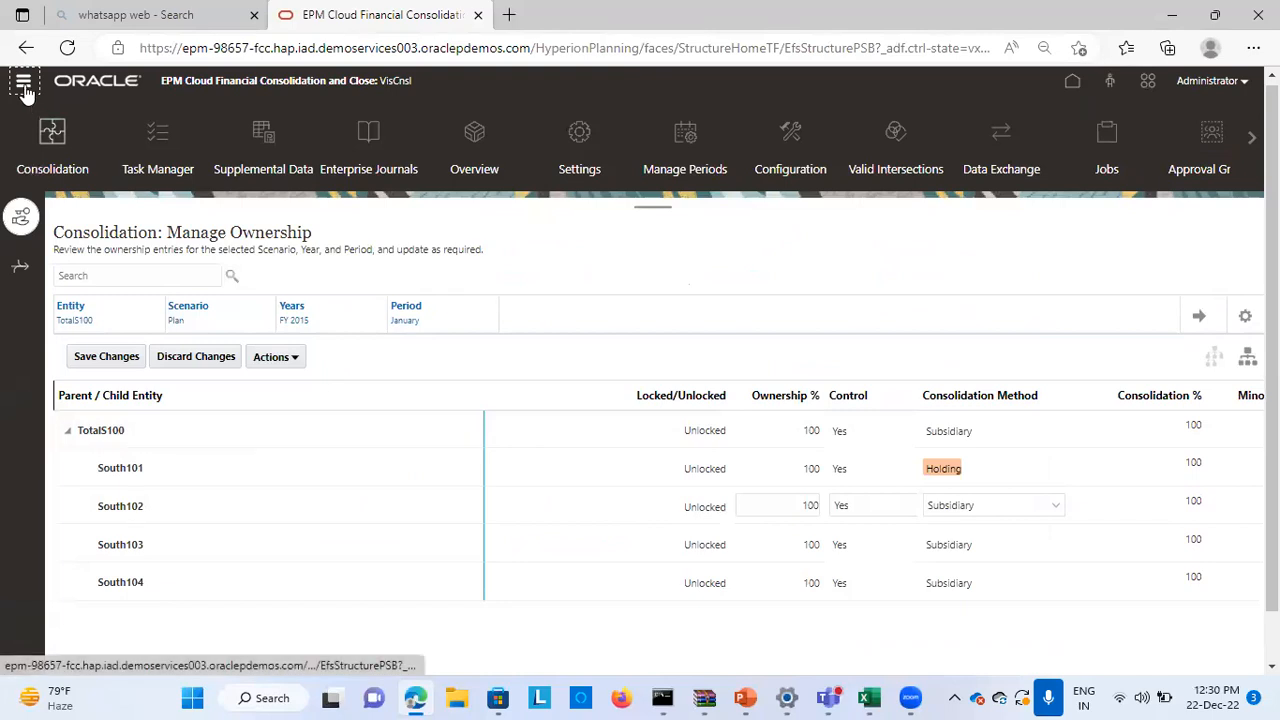
pyautogui.click(23, 86)
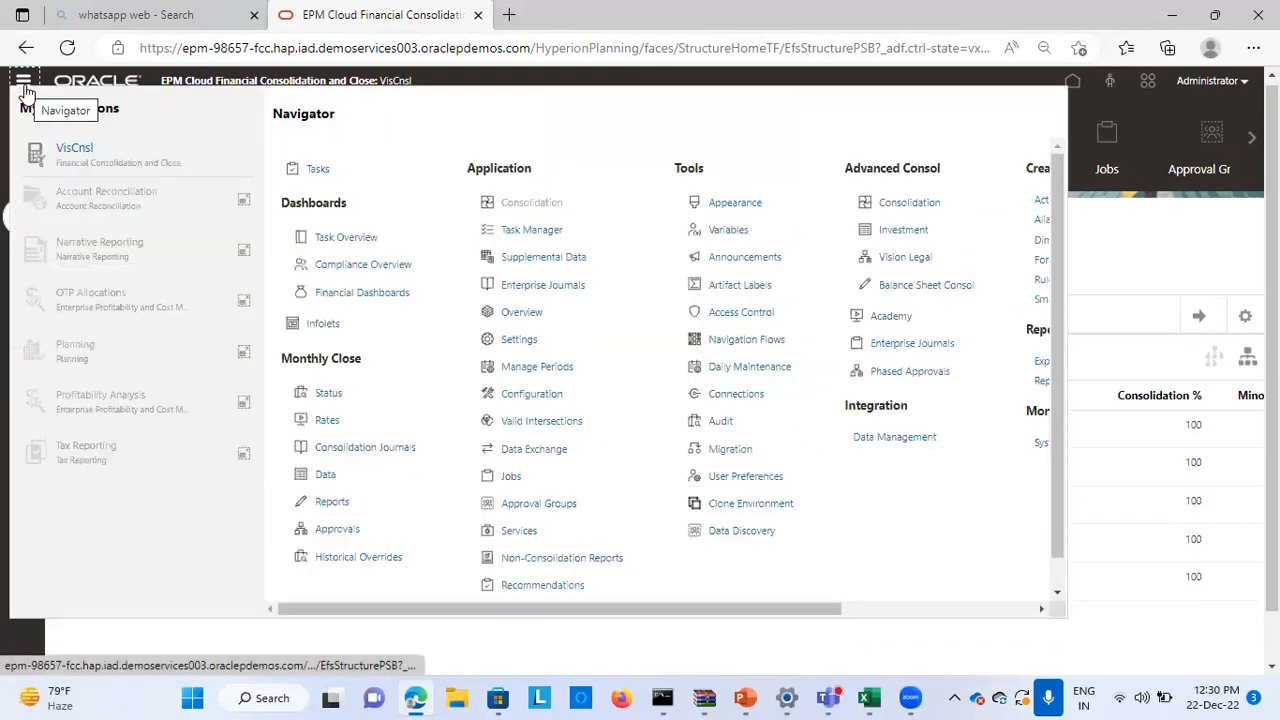
pyautogui.click(323, 477)
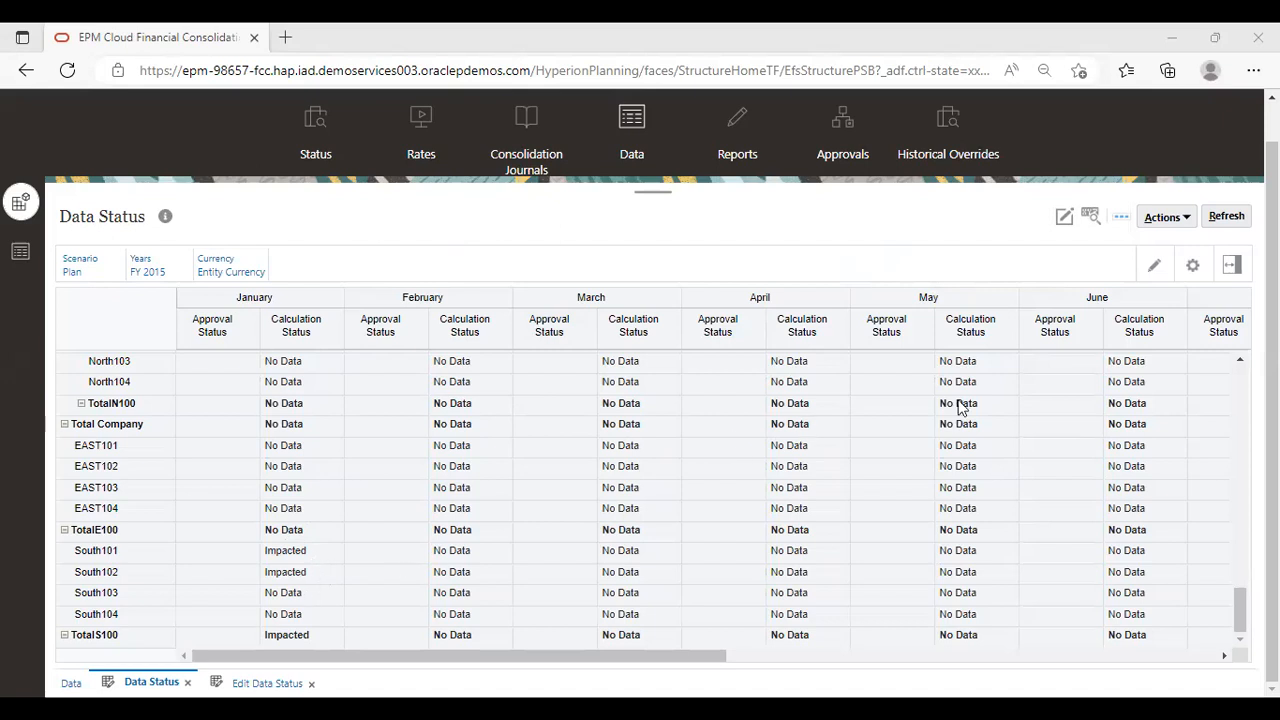
# Step: Open the Consolidate business rule for the Data Status form and select Total Geography and TotalS100 as its entities
pyautogui.click(1193, 217)
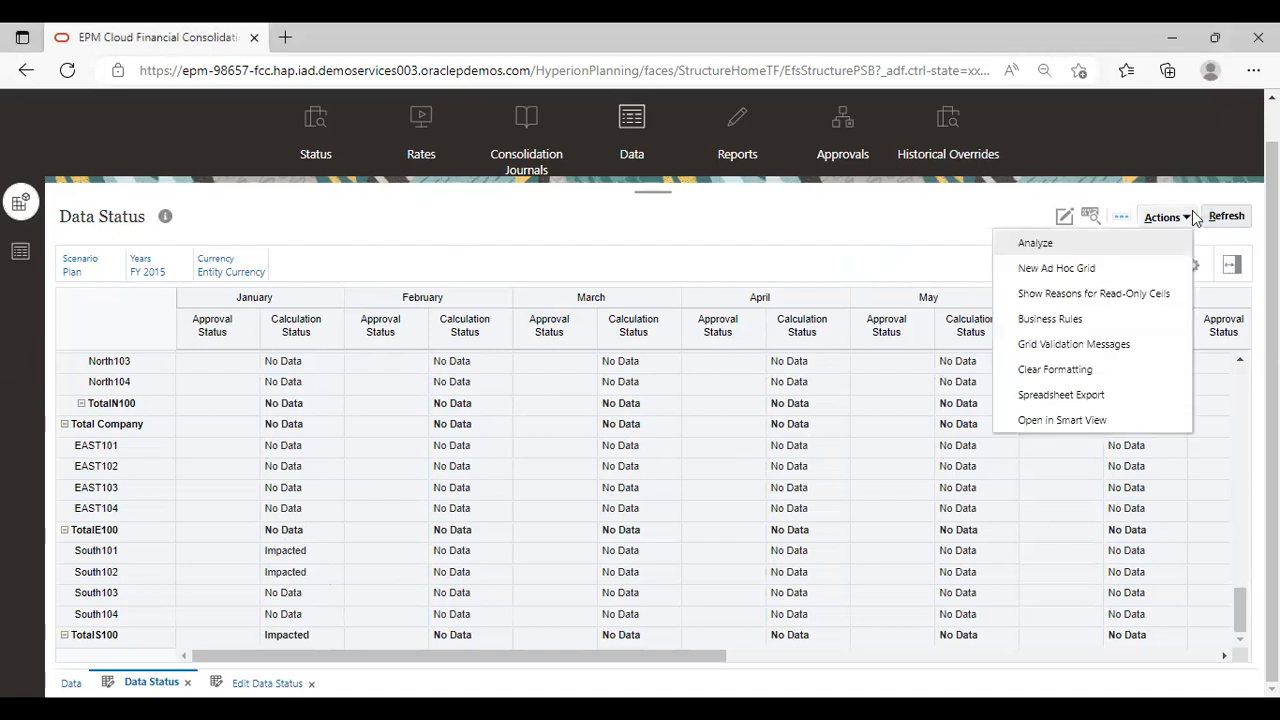
pyautogui.click(1075, 315)
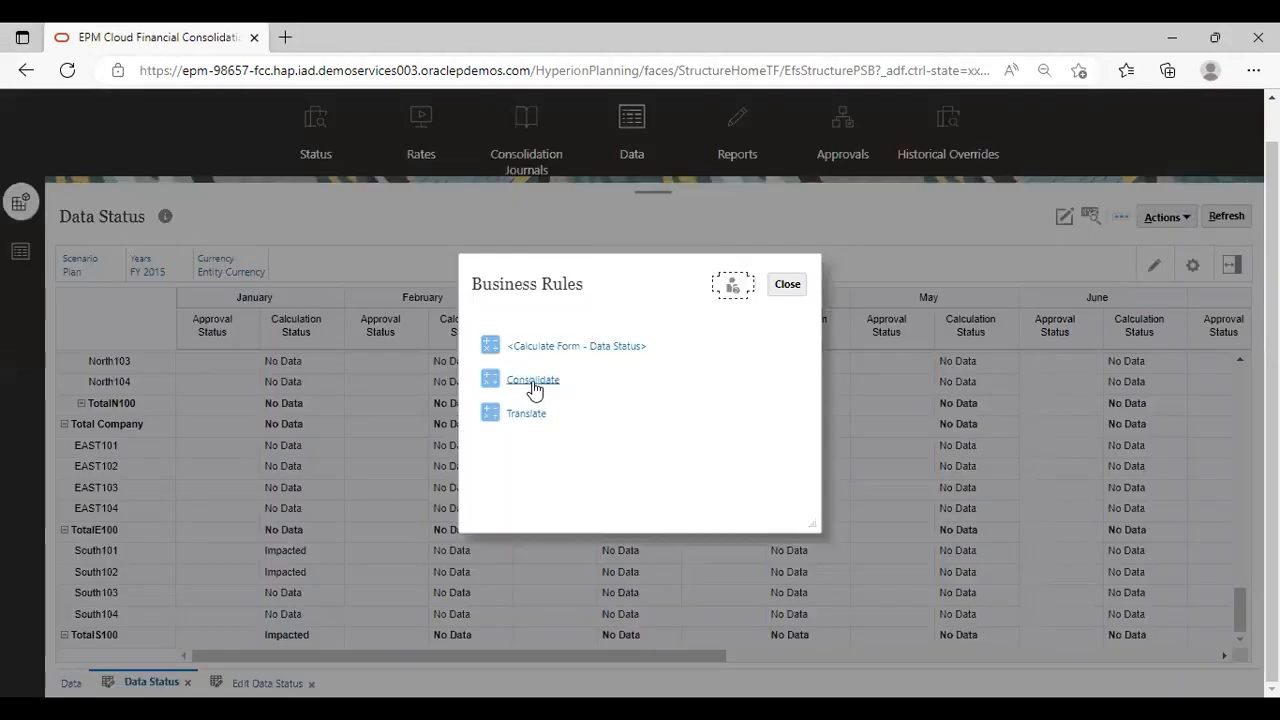
pyautogui.click(532, 383)
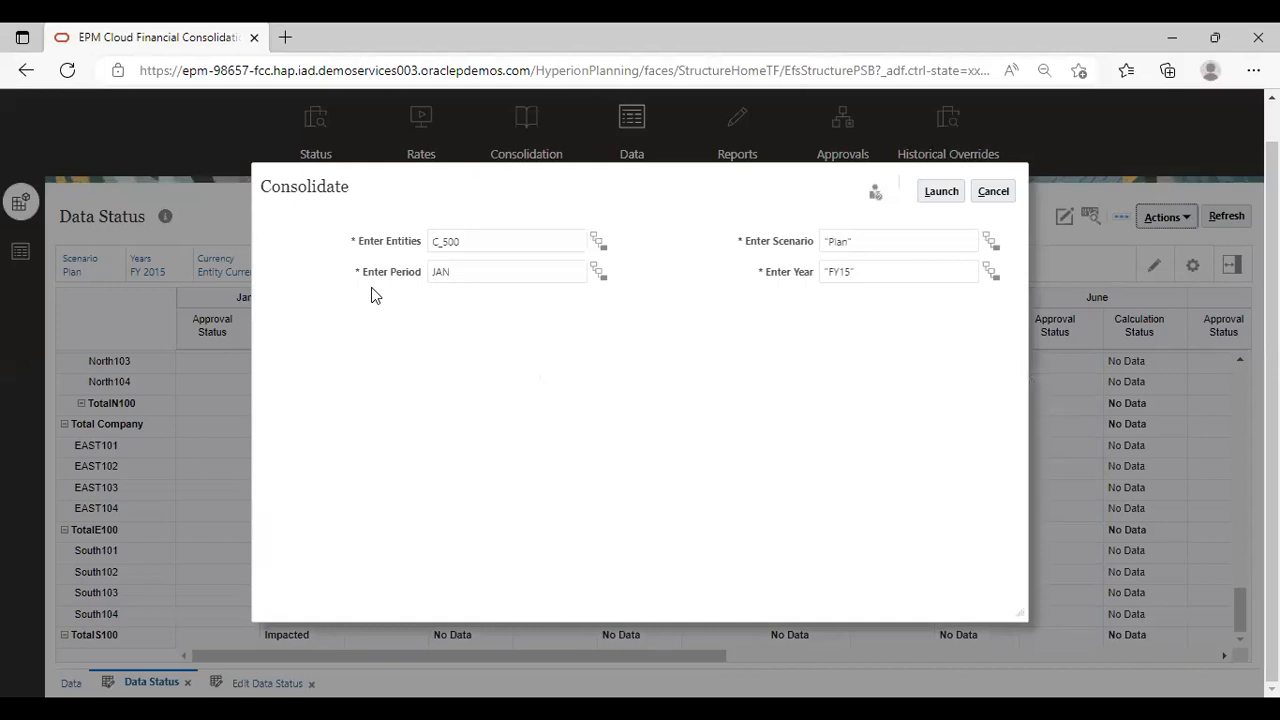
pyautogui.click(598, 241)
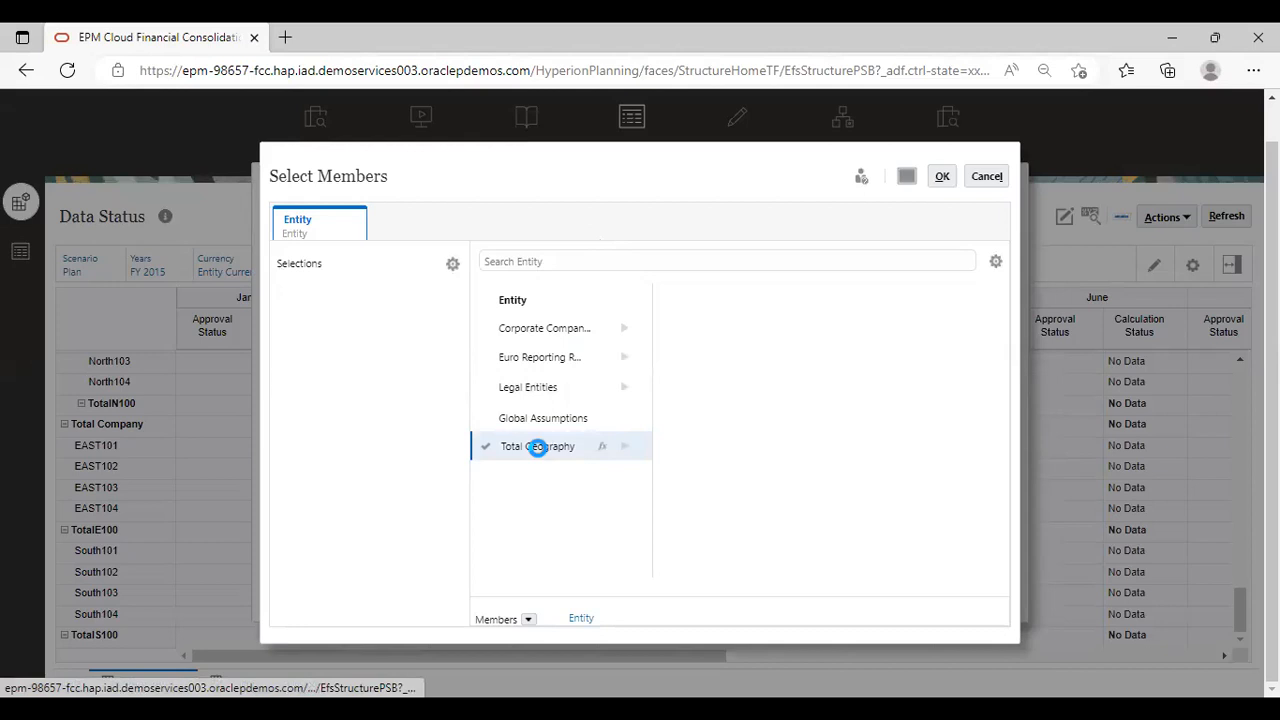
pyautogui.click(537, 446)
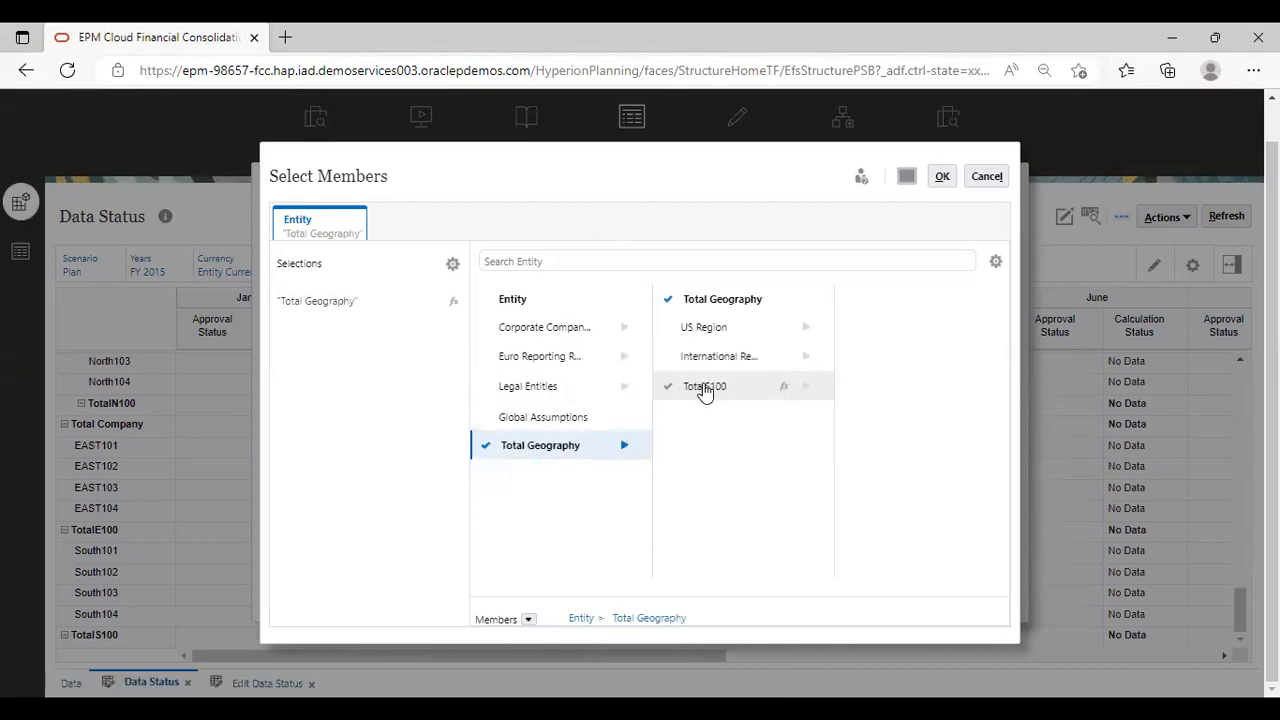
pyautogui.click(703, 386)
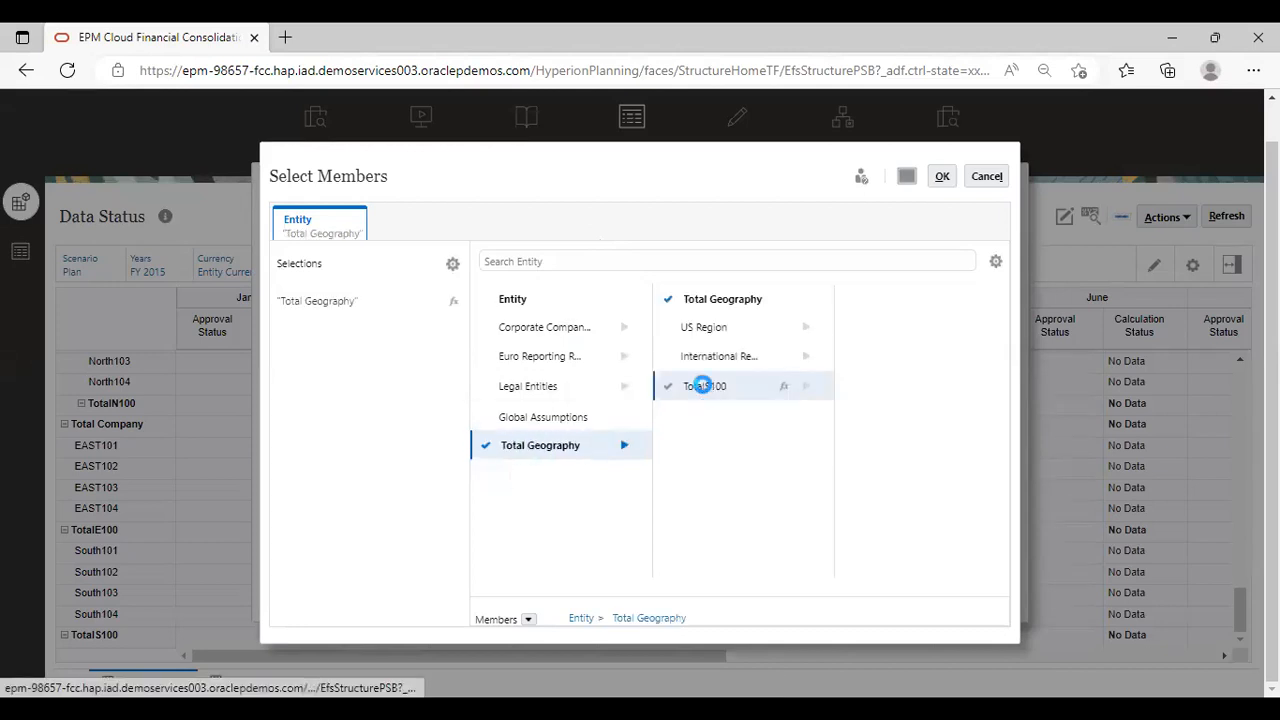
pyautogui.click(942, 180)
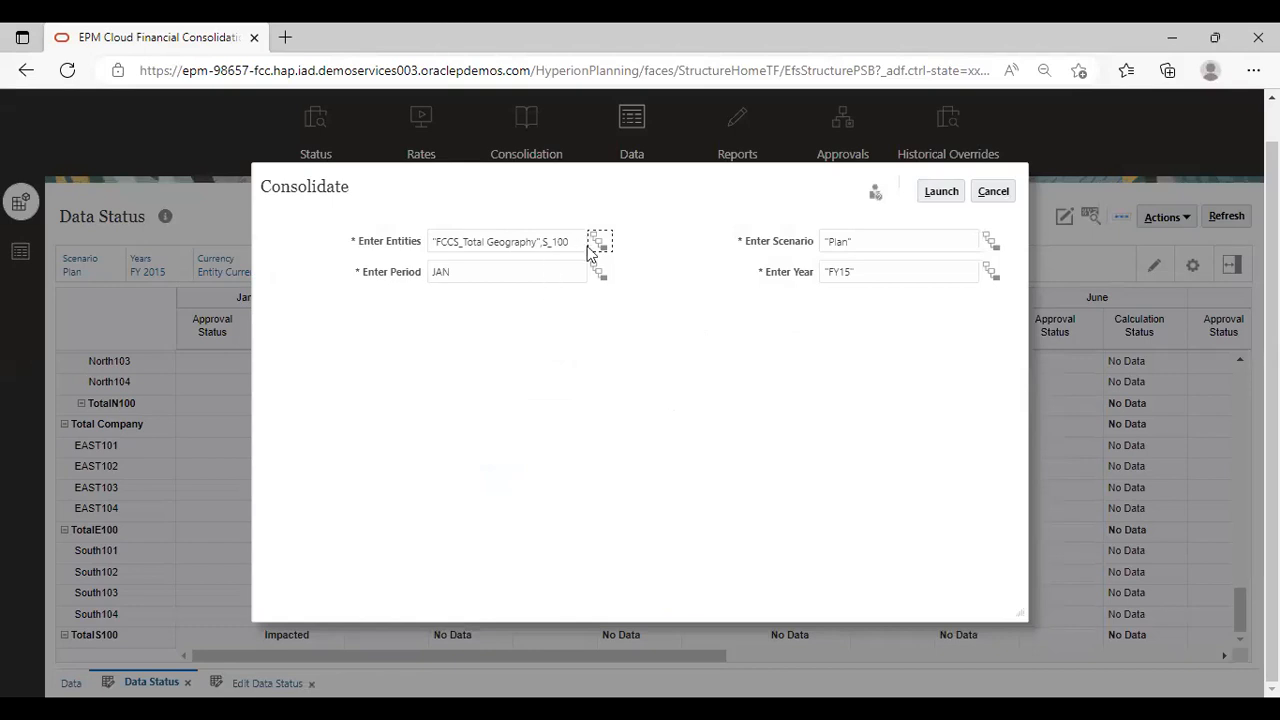
# Step: Remove Total Geography from the rule's entities, keeping only TotalS100, and launch Consolidate for Plan, FY15, JAN
pyautogui.click(597, 243)
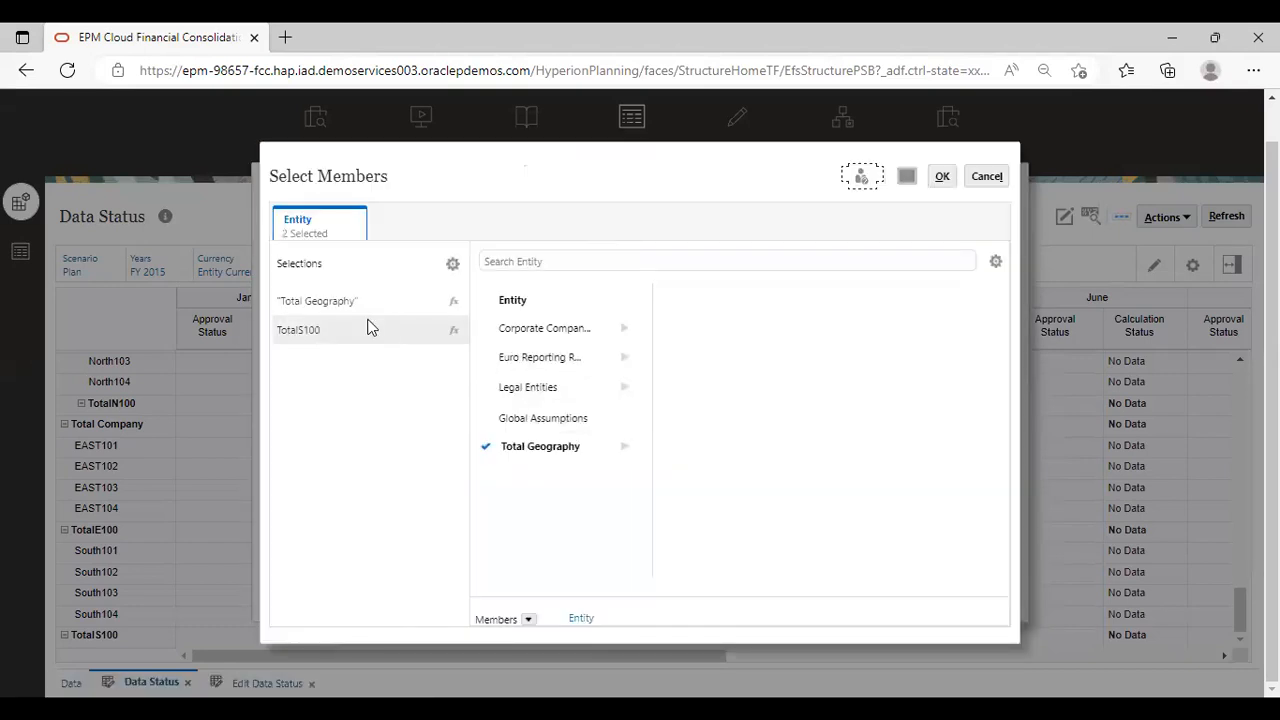
pyautogui.click(348, 302)
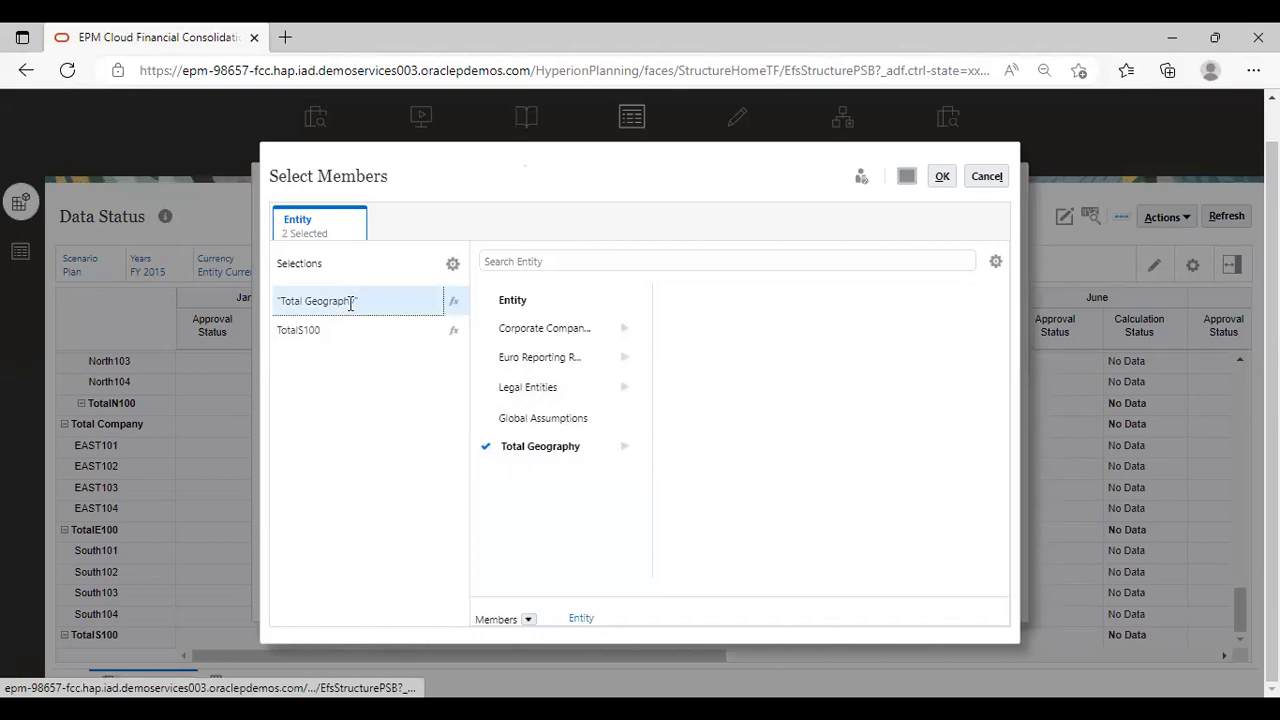
pyautogui.click(480, 446)
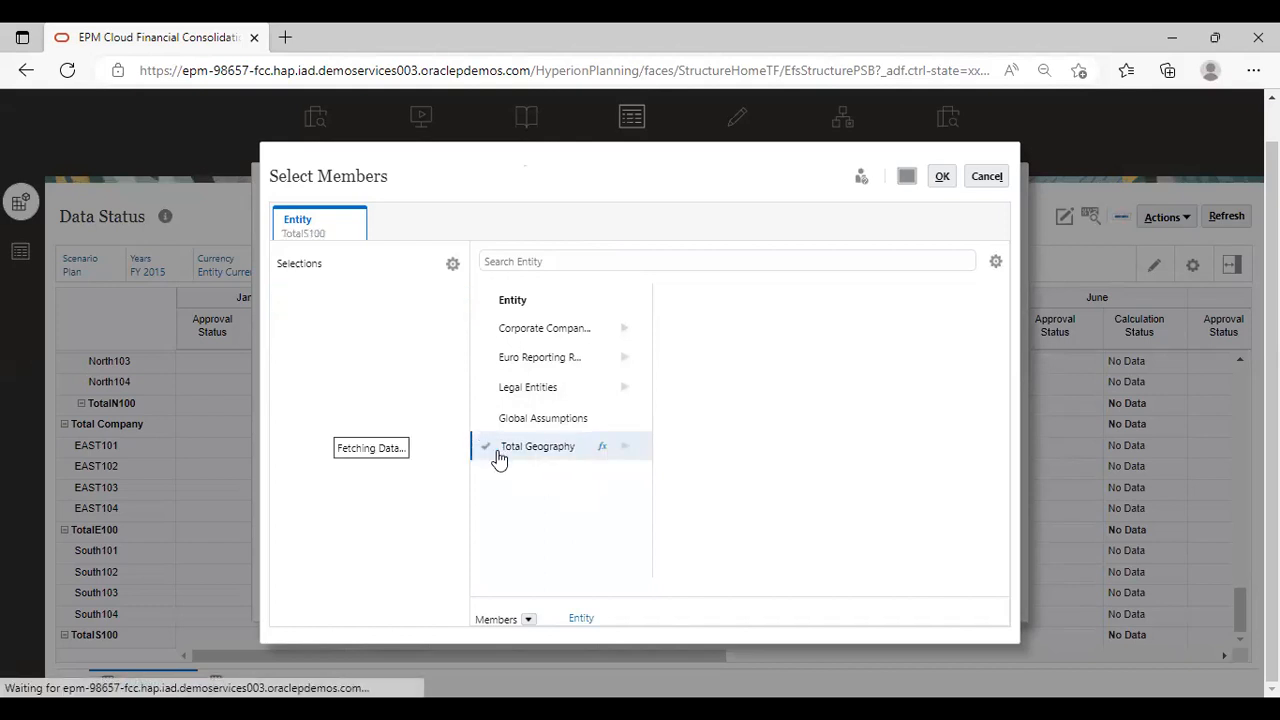
pyautogui.click(488, 447)
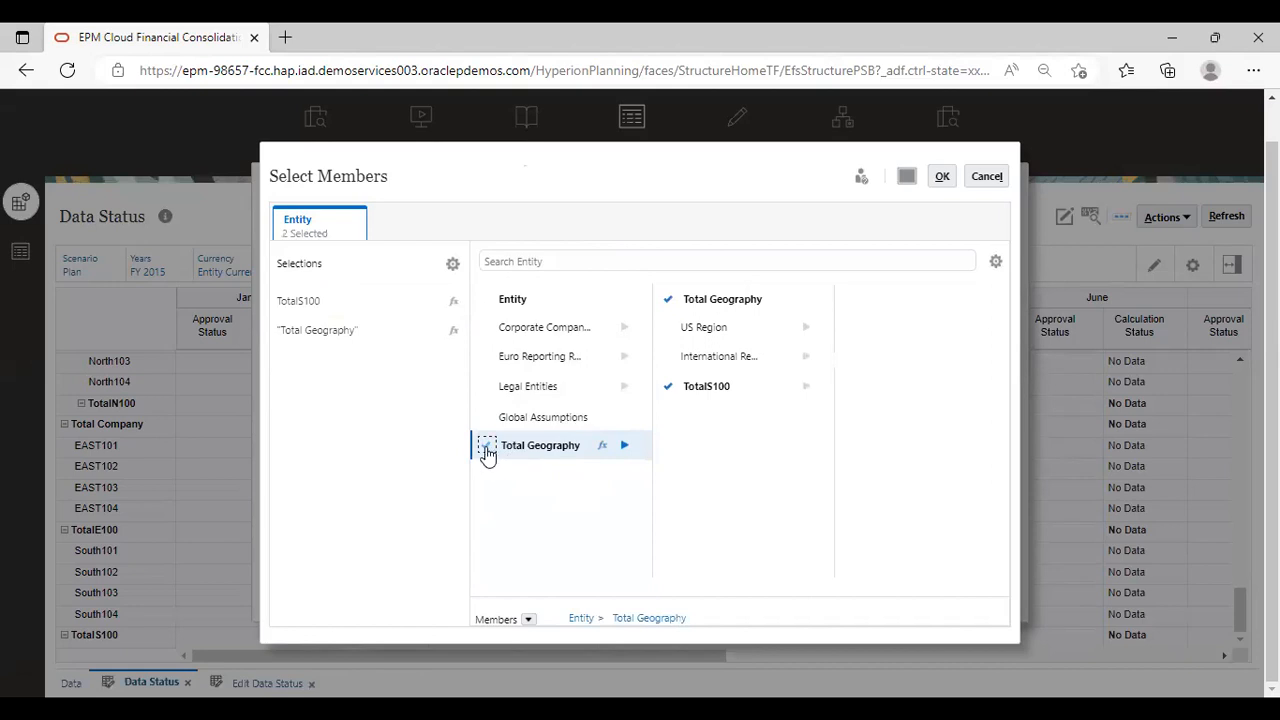
pyautogui.click(487, 449)
pyautogui.click(486, 447)
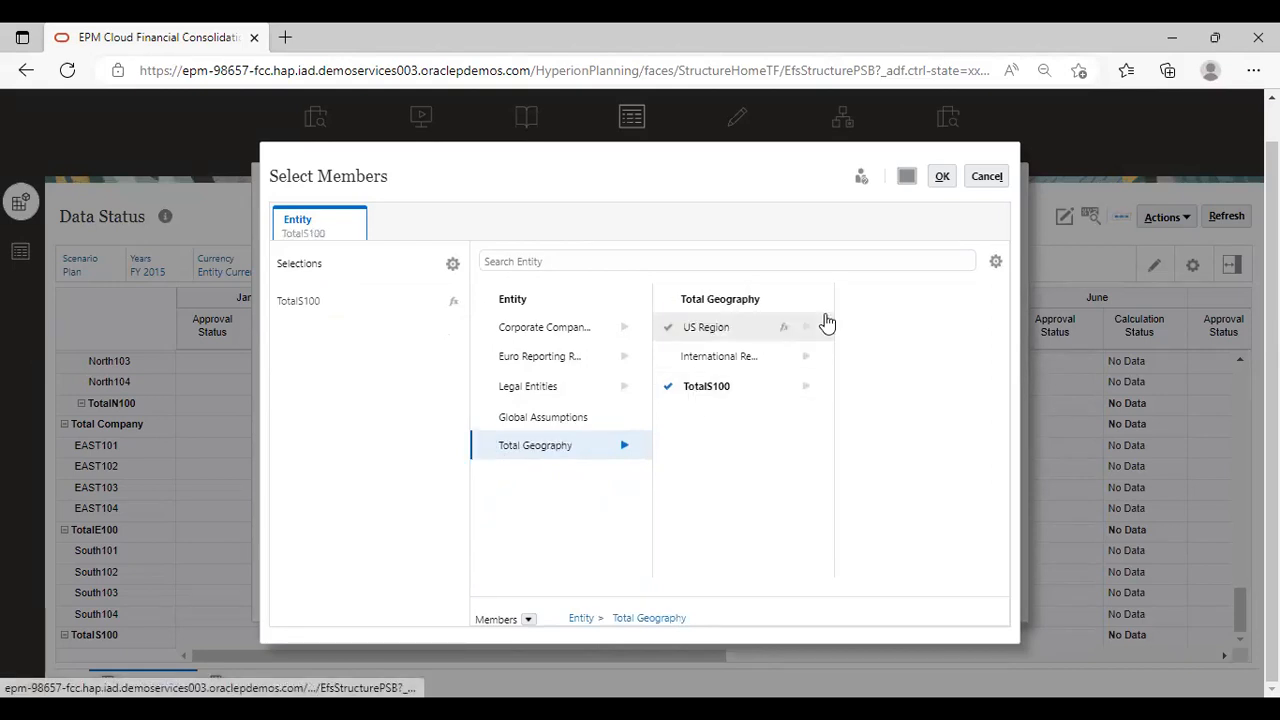
pyautogui.click(942, 175)
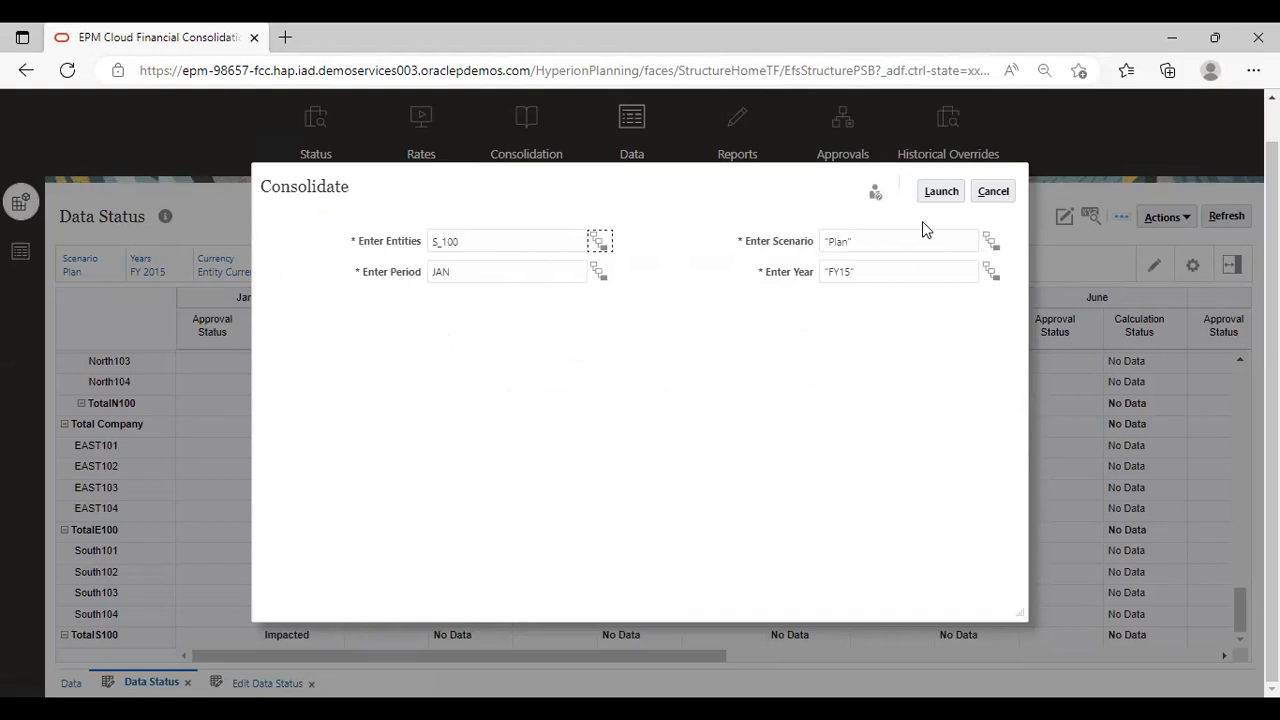
pyautogui.click(944, 194)
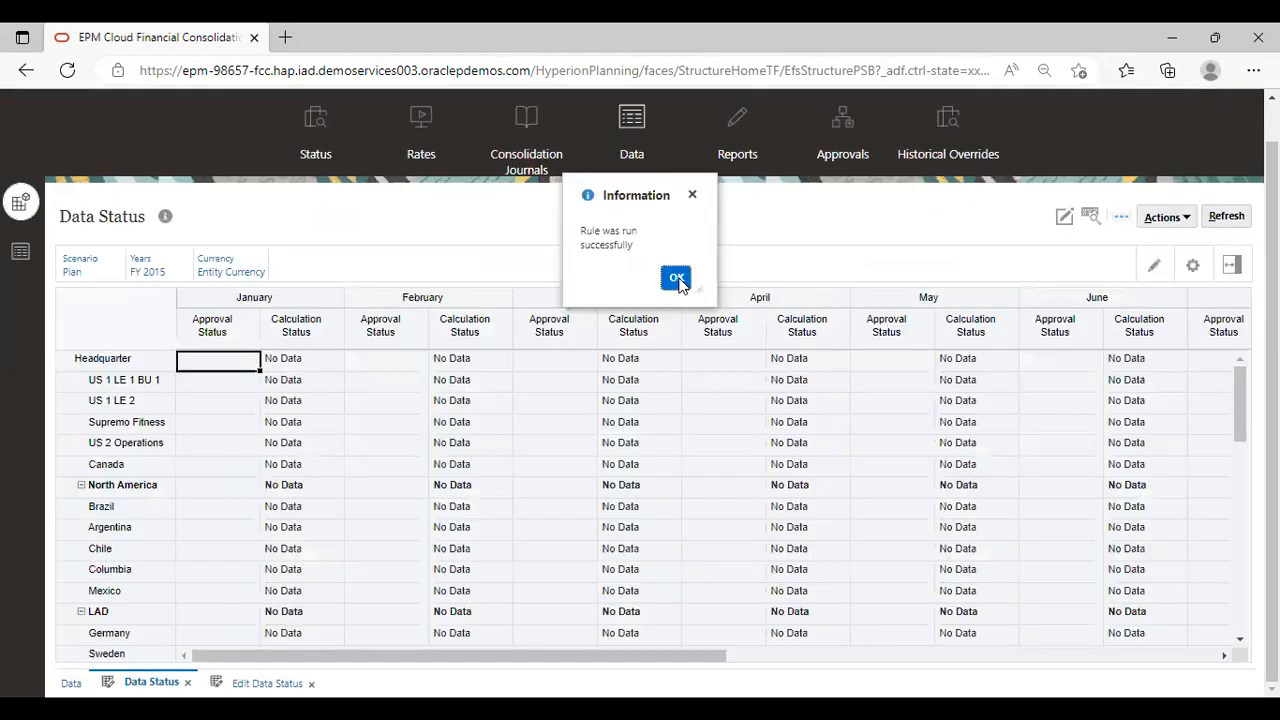
pyautogui.click(678, 280)
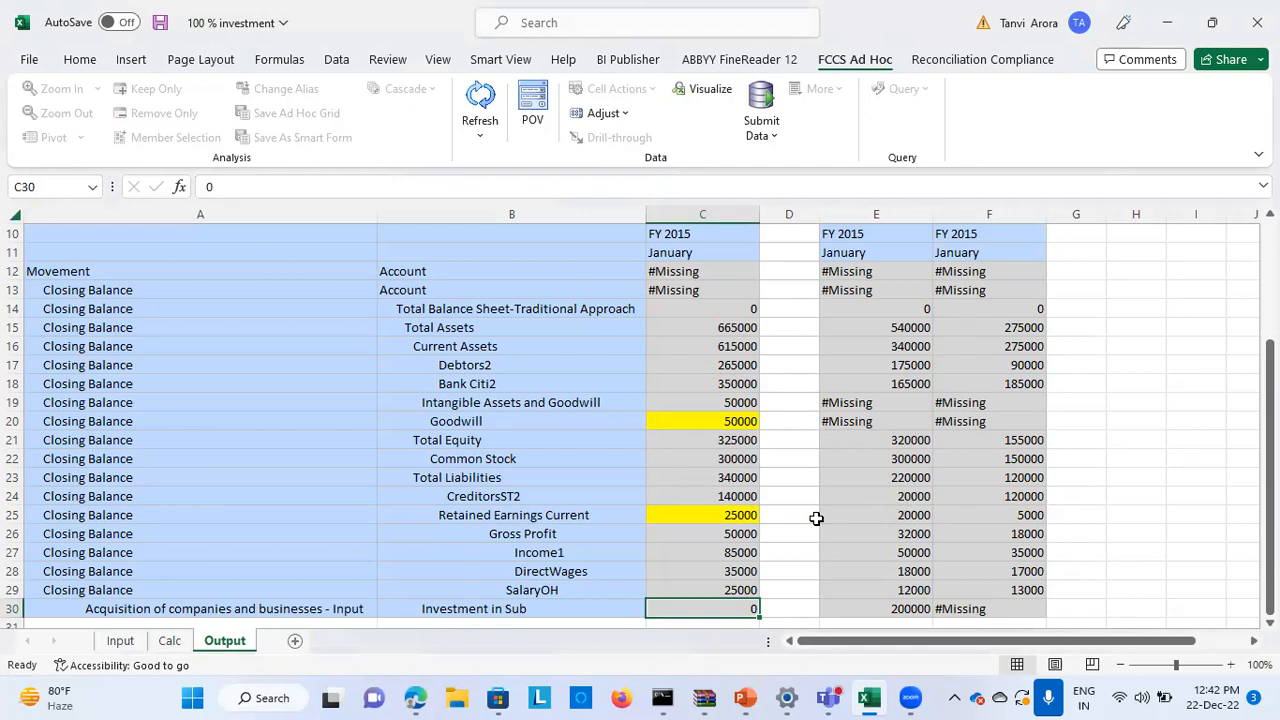
# Step: In Excel, compare the consolidated Debtors2 with the two entities' amounts on the Output sheet and examine the consolidated Goodwill and Retained Earnings Current
pyautogui.click(869, 367)
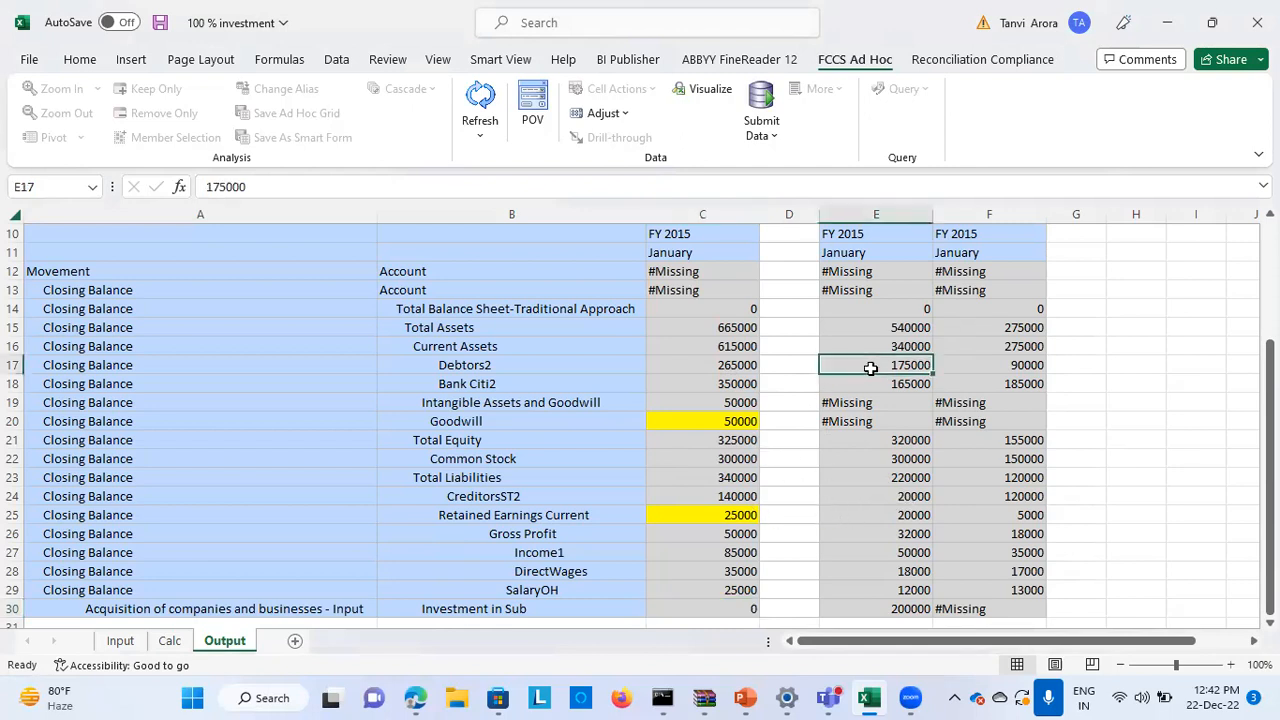
pyautogui.hotkey('shift', 'Right')
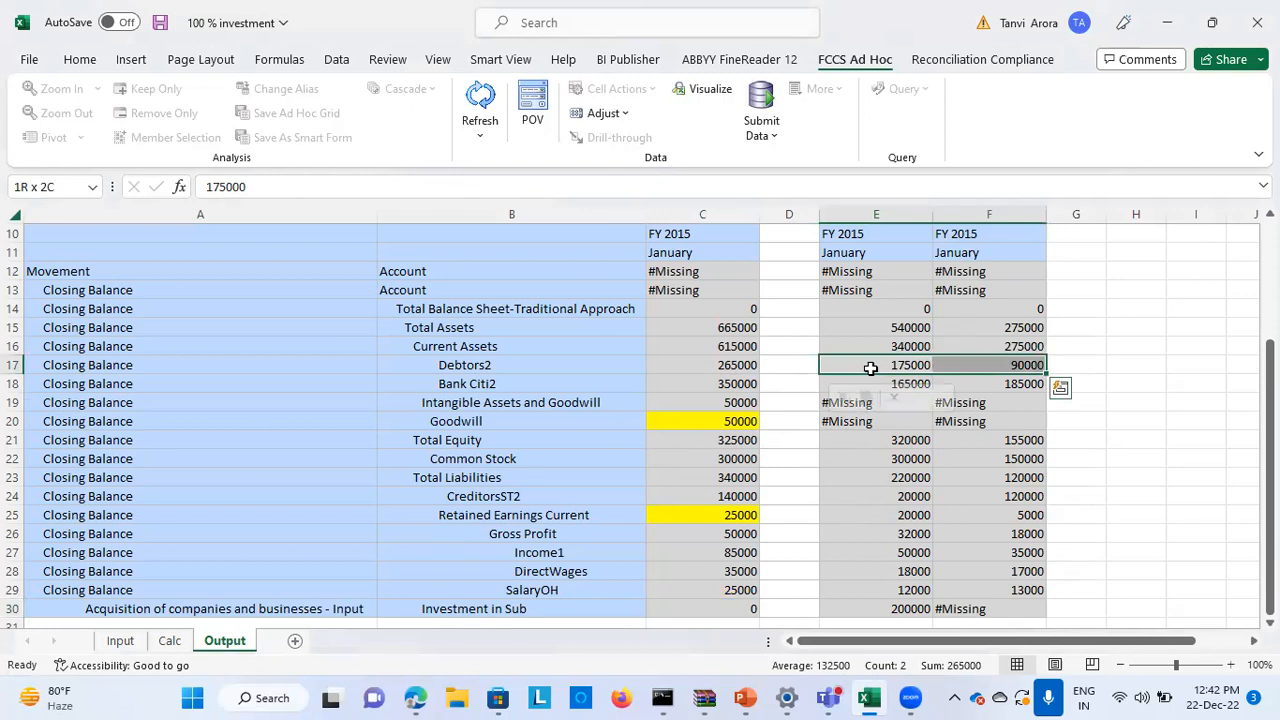
pyautogui.click(715, 362)
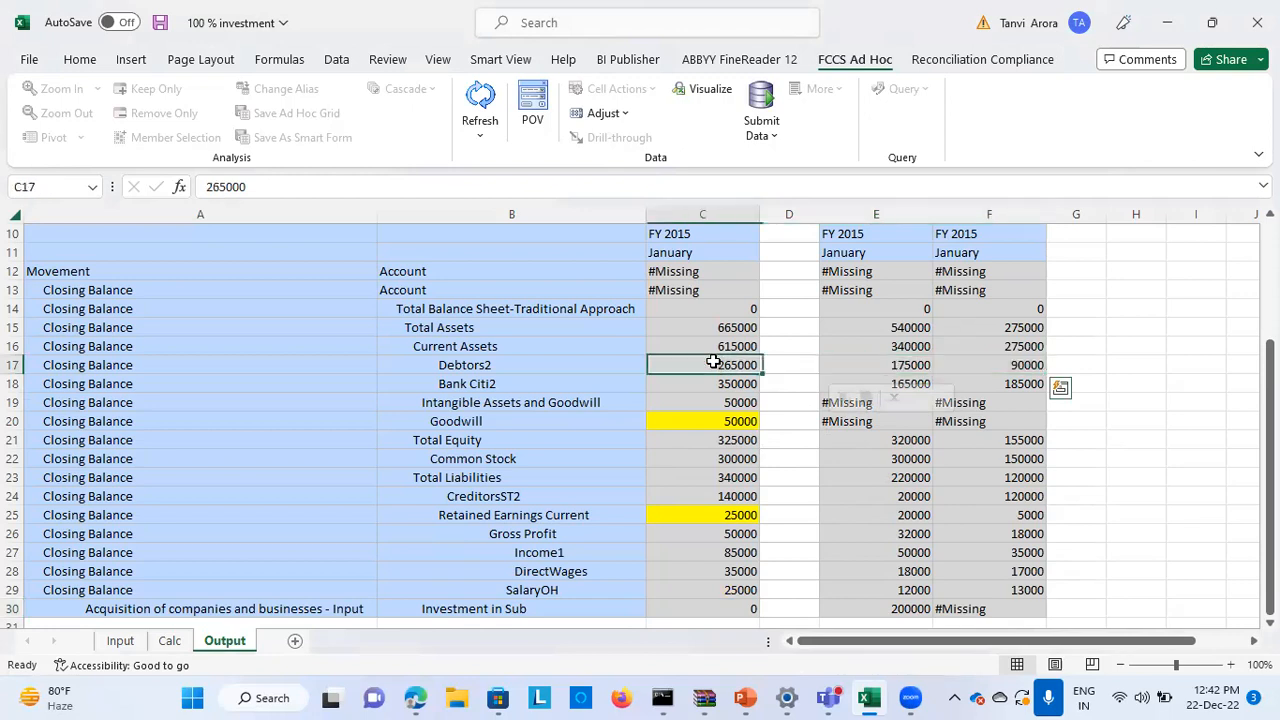
pyautogui.scroll(-1, 720, 525)
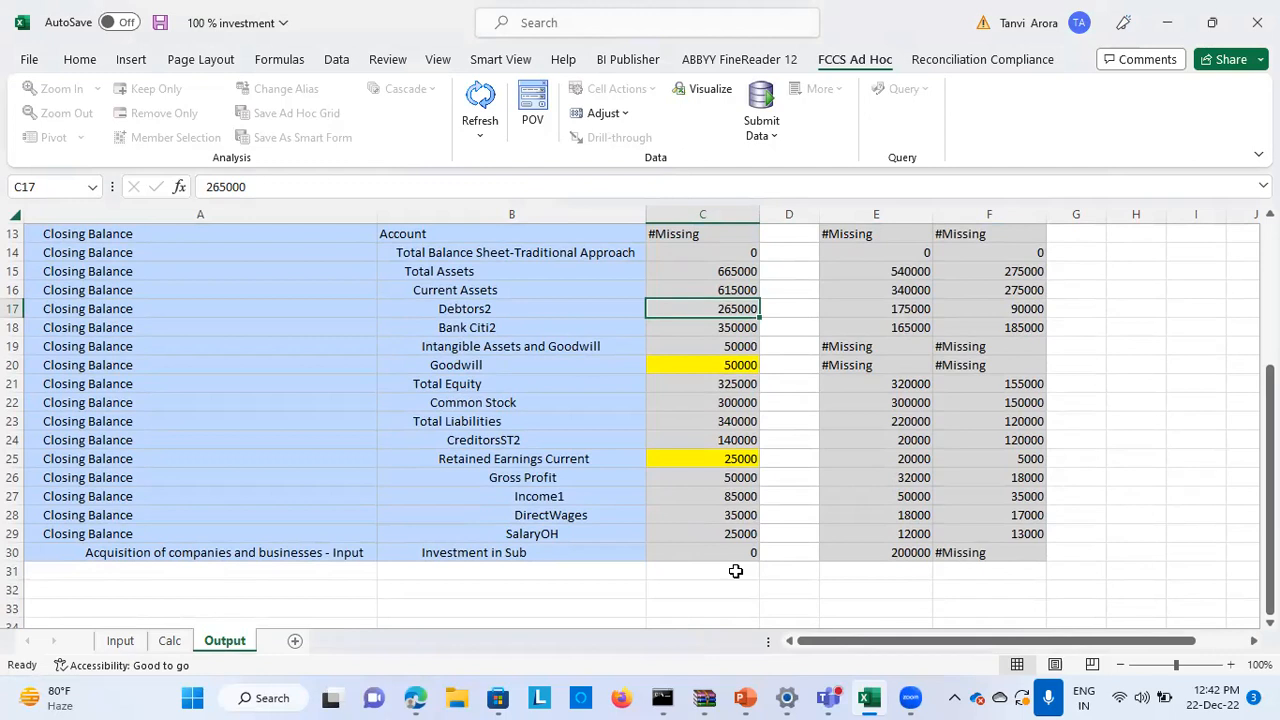
pyautogui.click(687, 365)
pyautogui.click(704, 448)
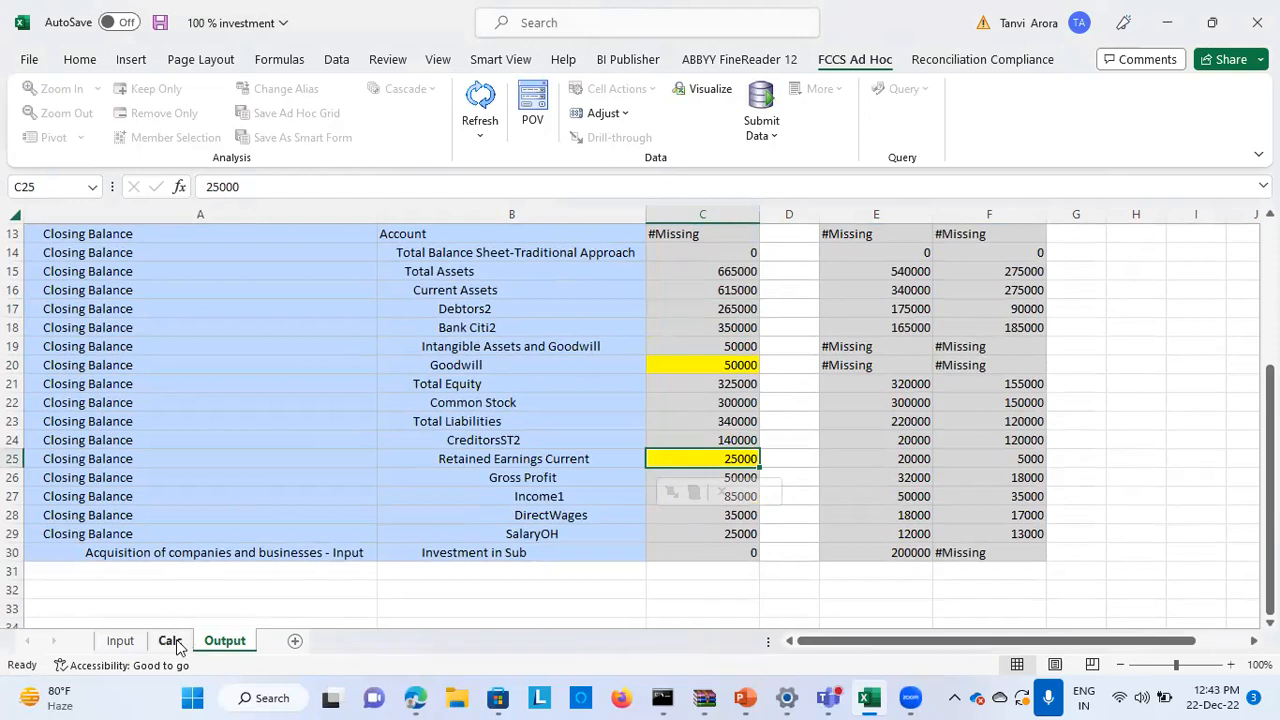
# Step: Check the goodwill calculation on the Calc sheet against the investment and common stock figures on the Input sheet
pyautogui.click(170, 641)
pyautogui.click(177, 289)
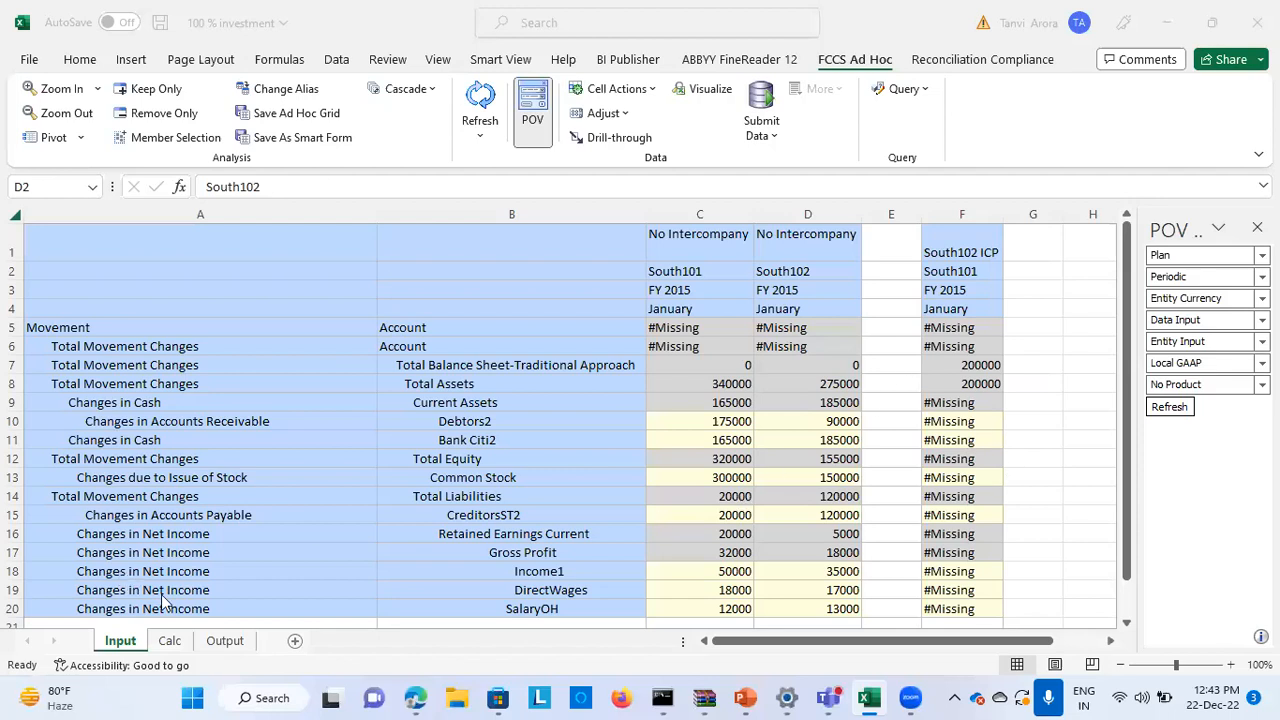
pyautogui.scroll(-2, 347, 552)
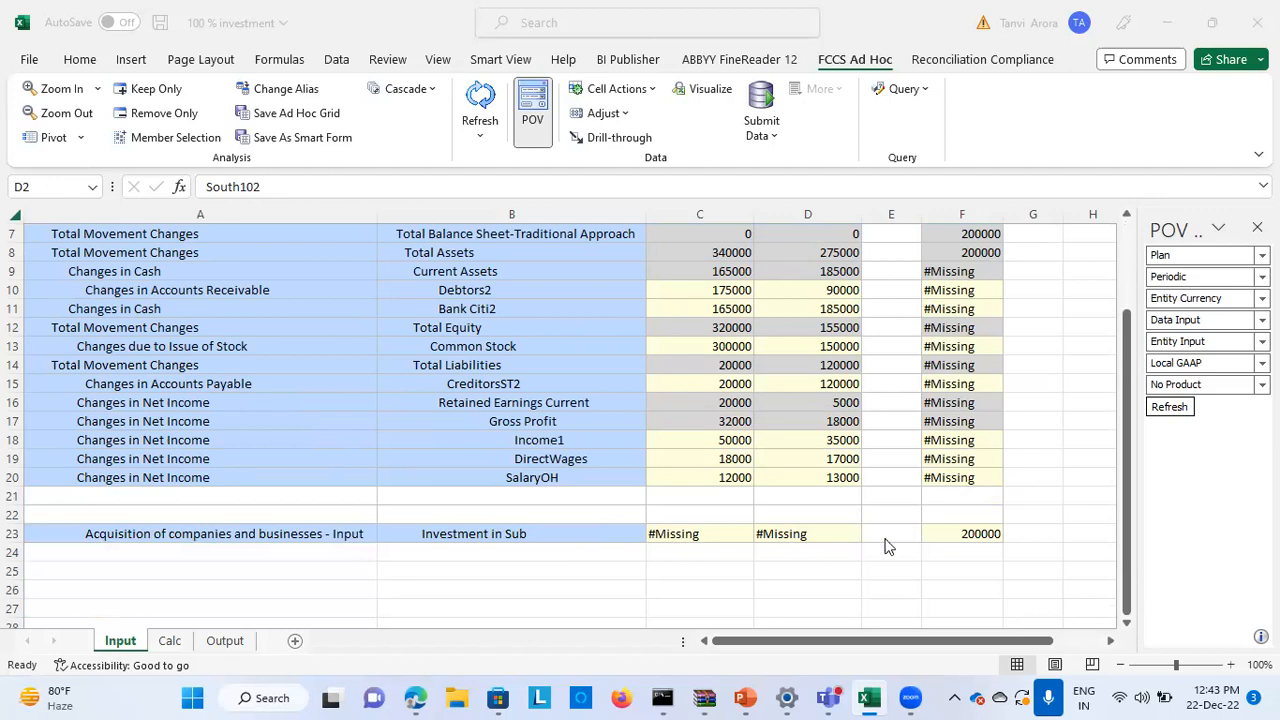
pyautogui.scroll(1, 568, 398)
pyautogui.scroll(1, 568, 398)
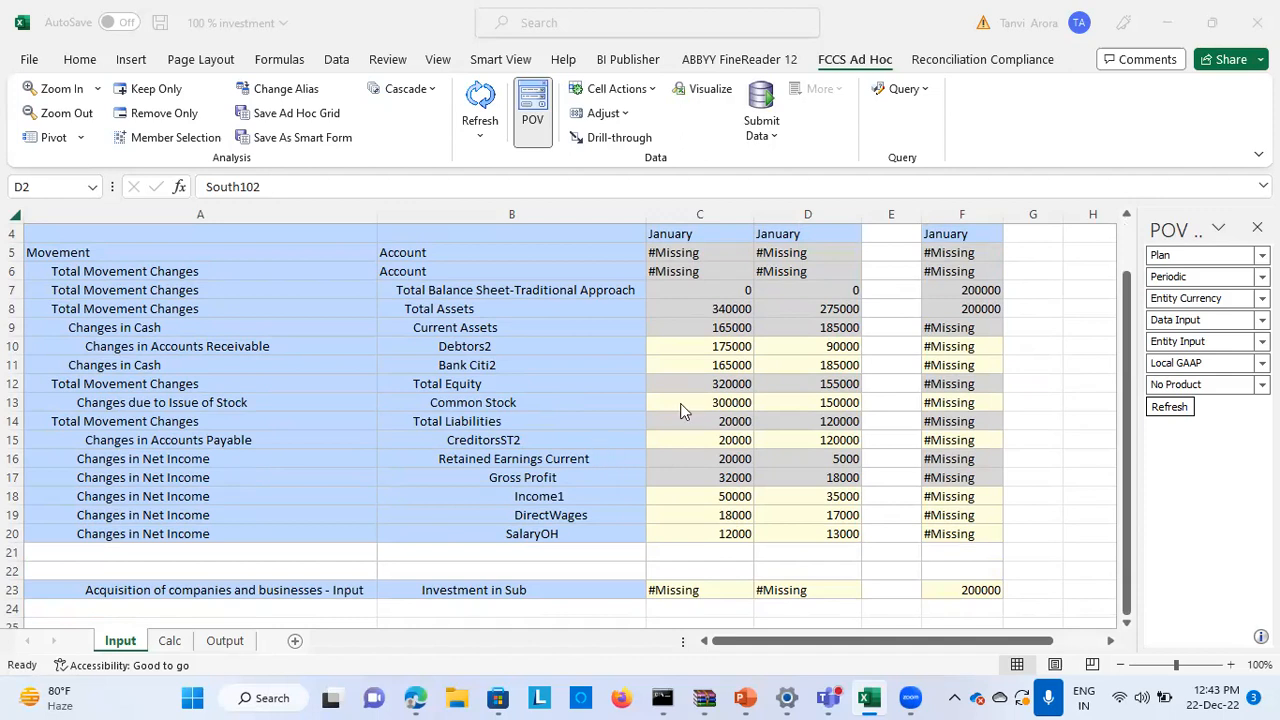
pyautogui.click(169, 640)
pyautogui.click(164, 479)
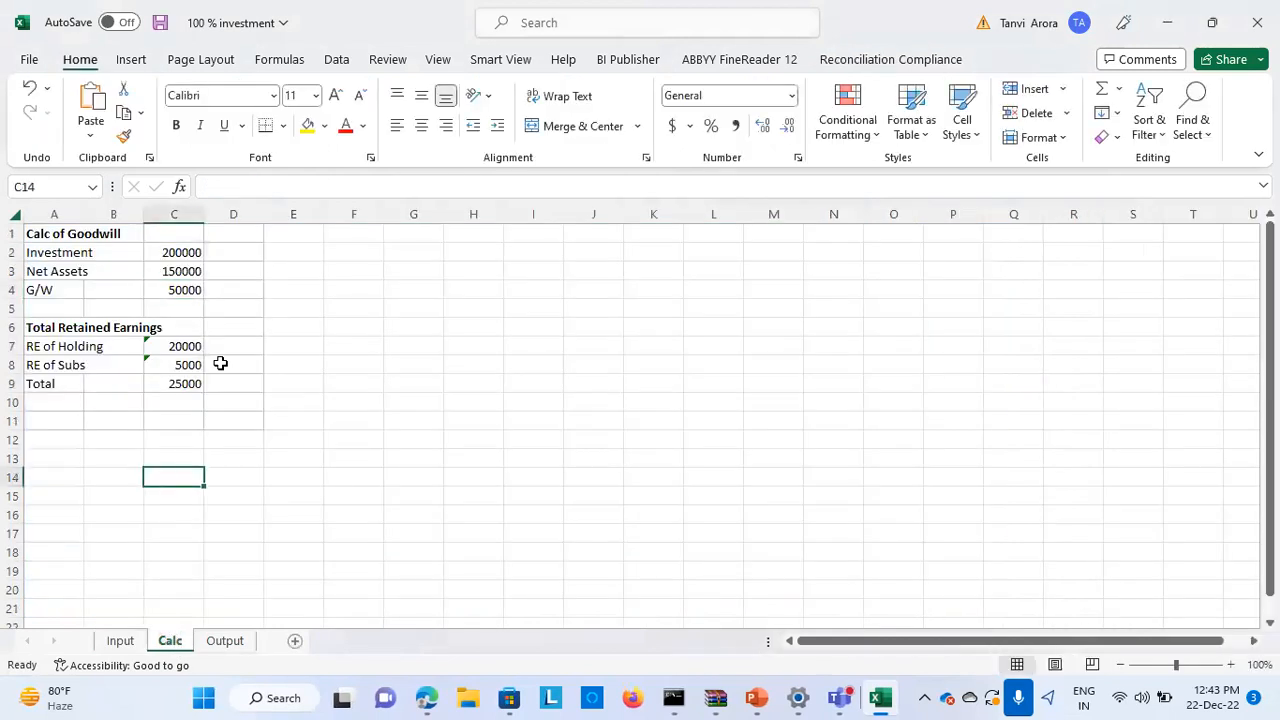
pyautogui.click(196, 286)
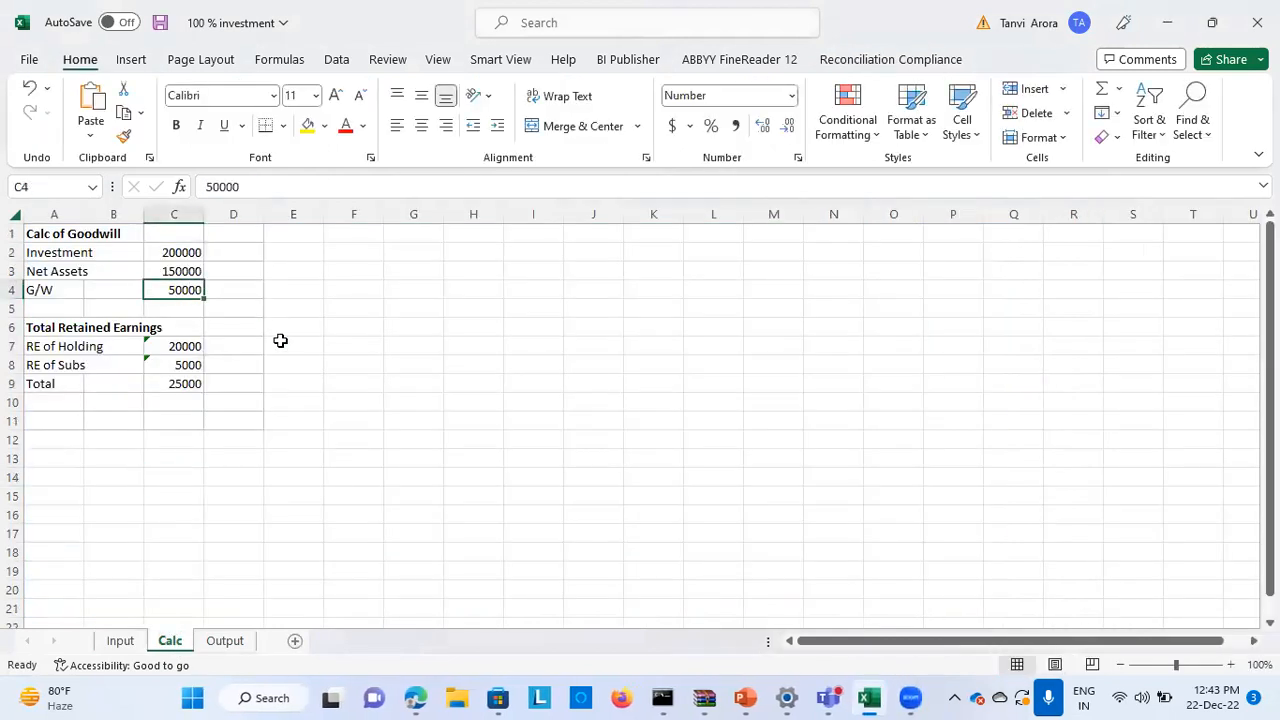
# Step: Trace the holding, subsidiary and total retained earnings on the Calc sheet to Retained Earnings Current for South101 and South102 on the Input sheet
pyautogui.click(189, 346)
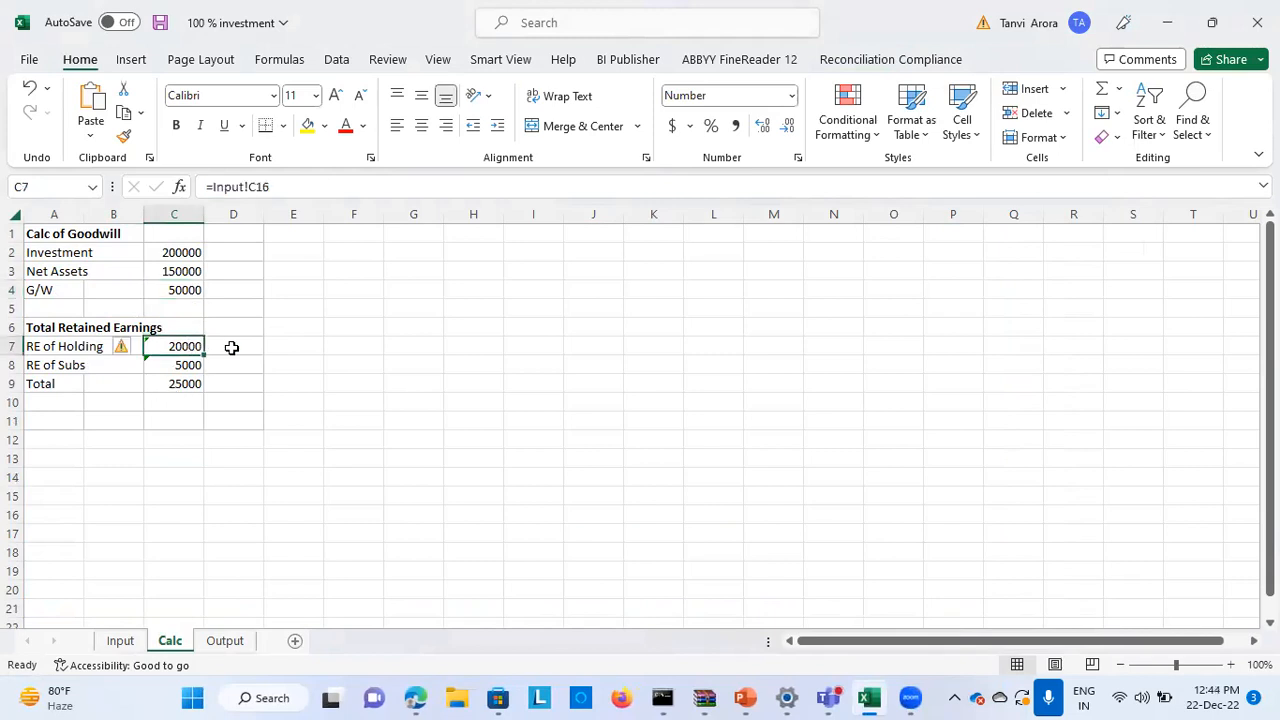
pyautogui.click(187, 364)
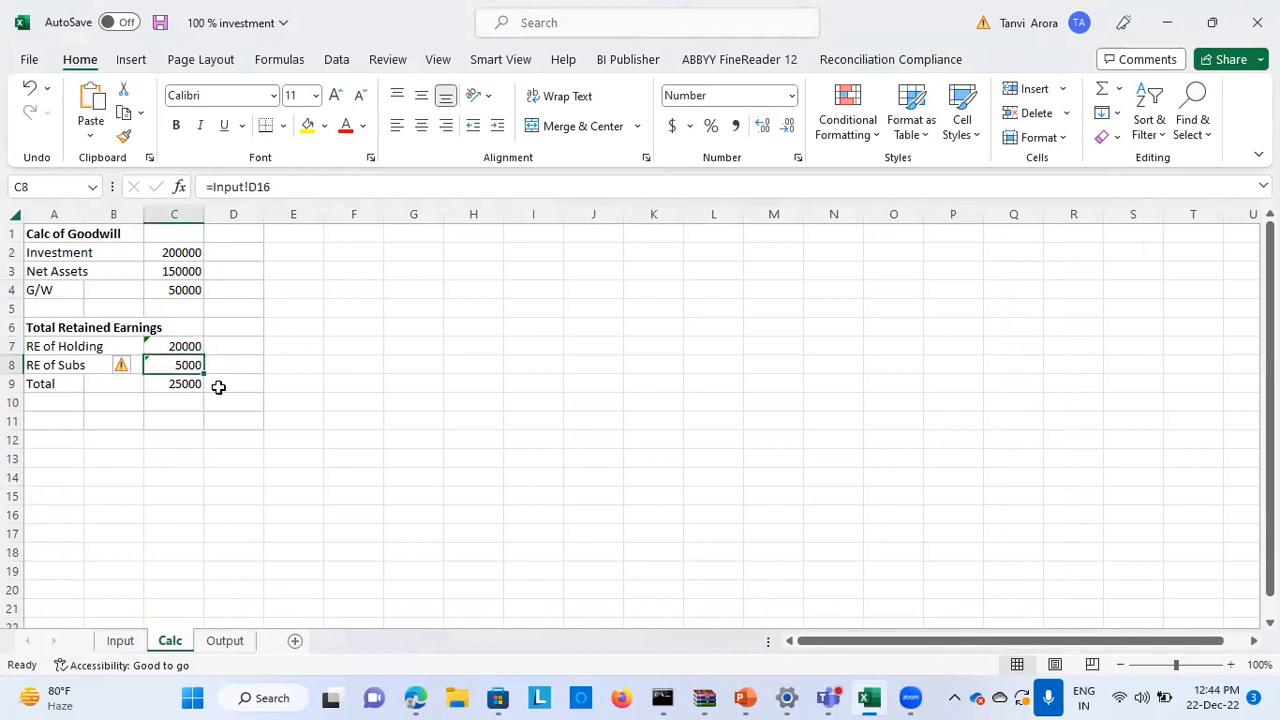
pyautogui.click(189, 386)
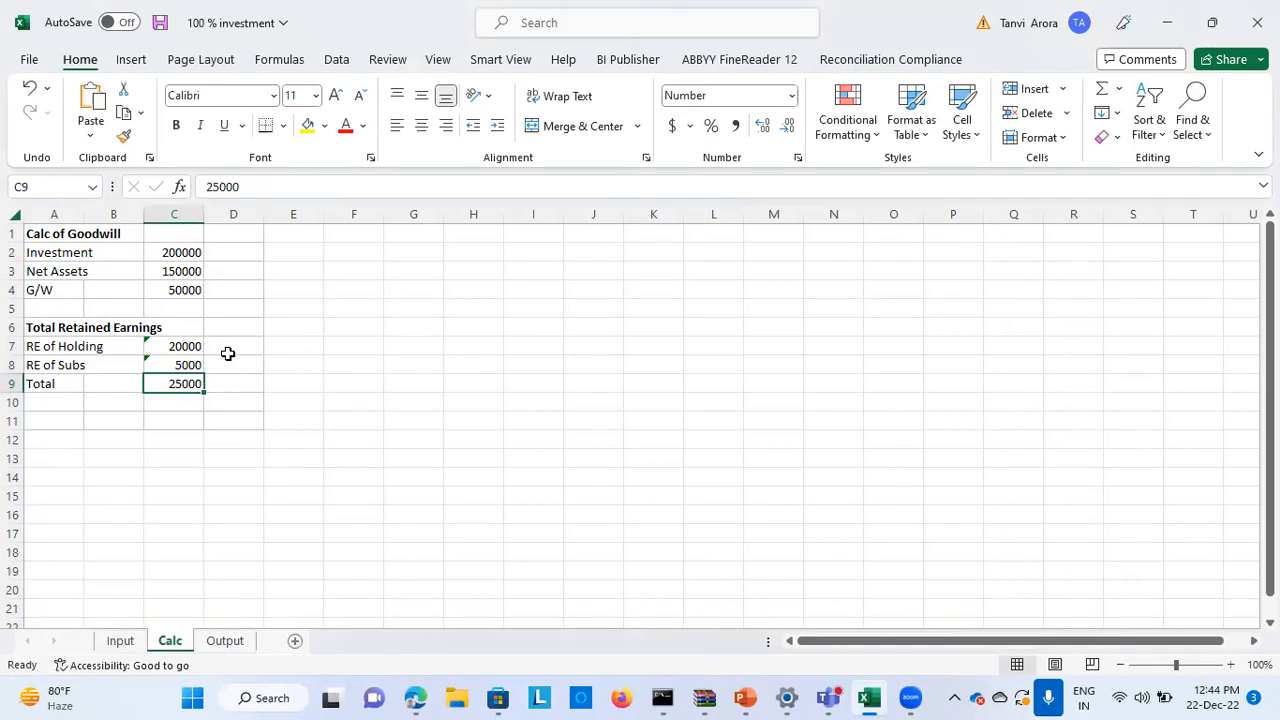
pyautogui.click(122, 644)
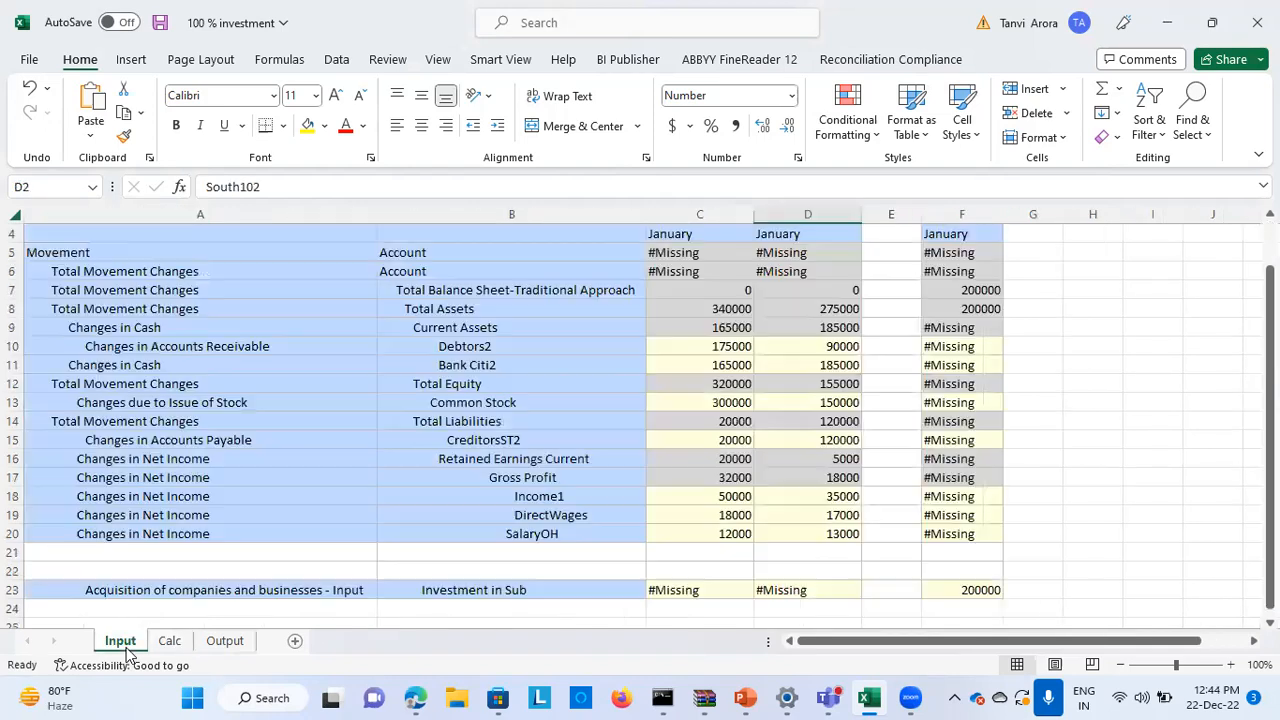
pyautogui.click(697, 456)
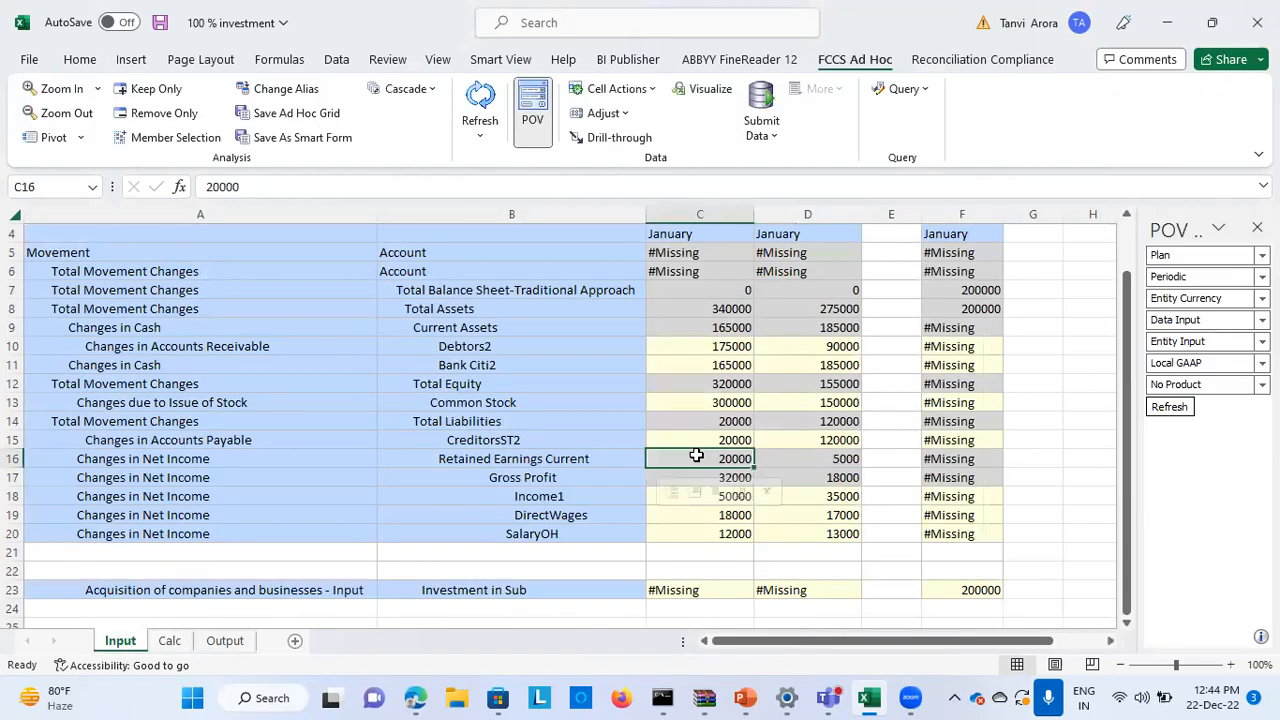
pyautogui.click(791, 458)
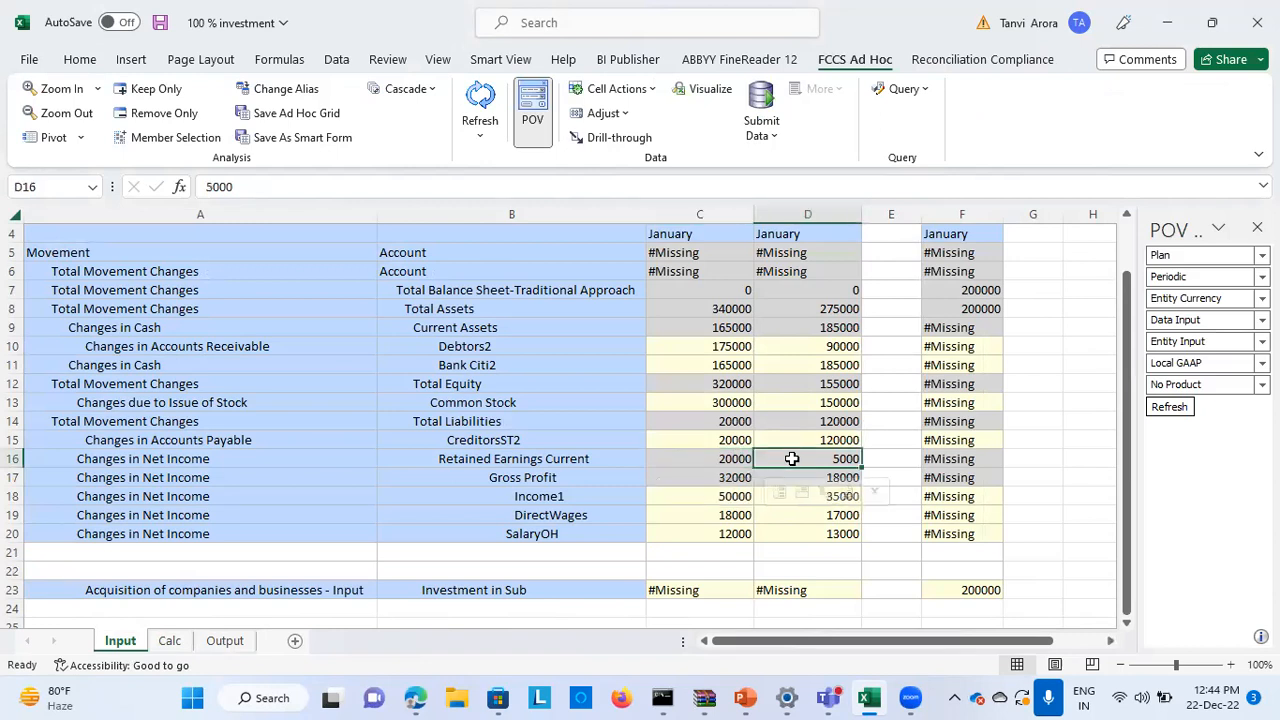
pyautogui.click(169, 641)
pyautogui.click(215, 463)
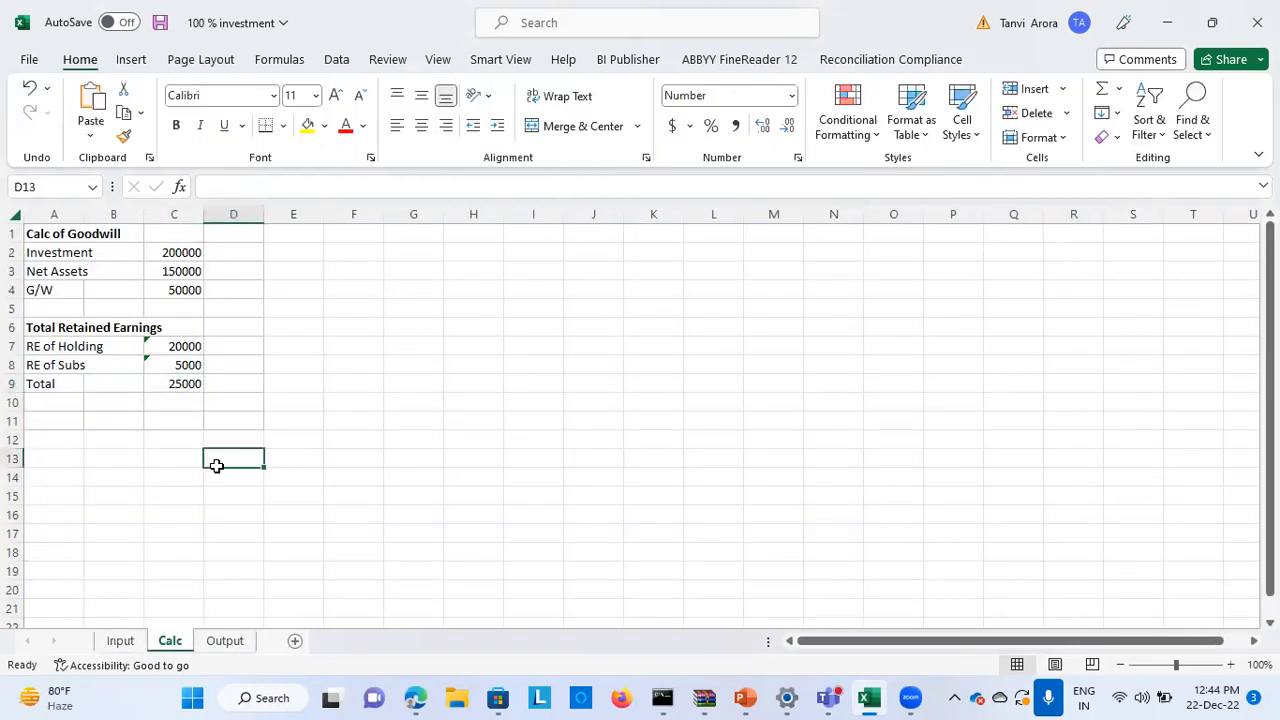